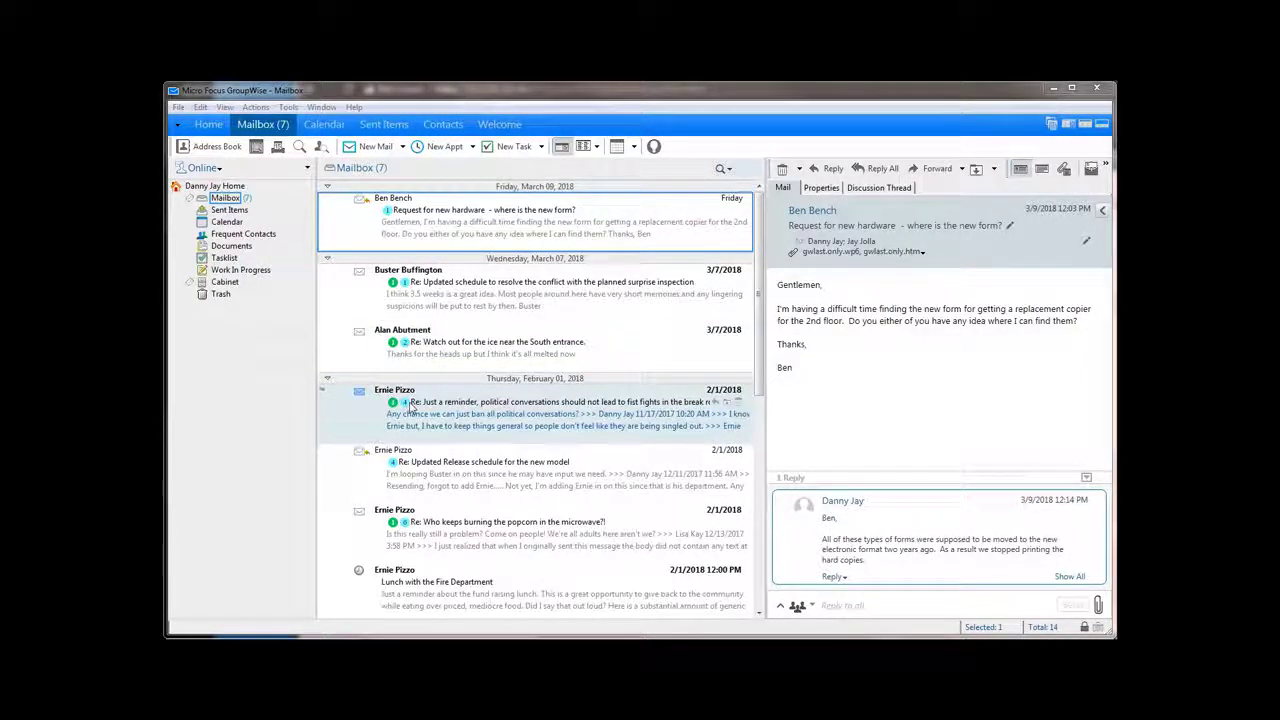
Uncheck Enable conversation threading in the Environment options' General tab and confirm with OK
scroll(762, 333, "down", 3)
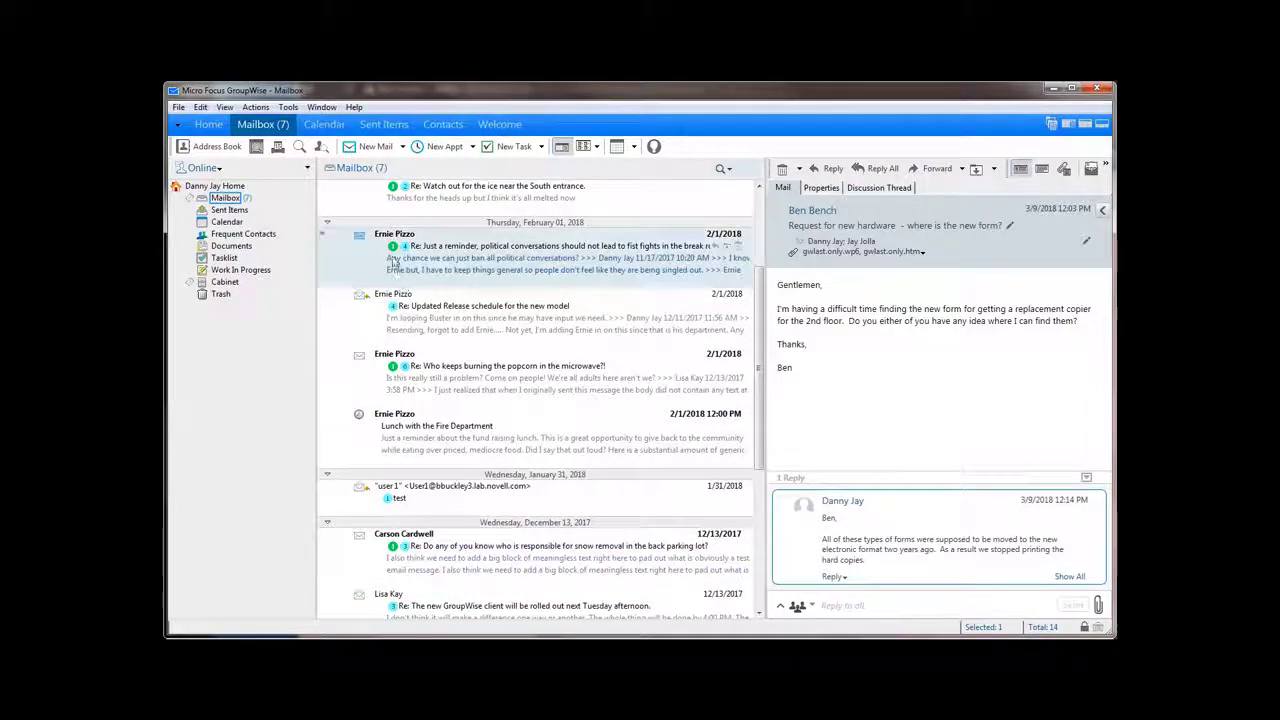
scroll(757, 310, "up", 3)
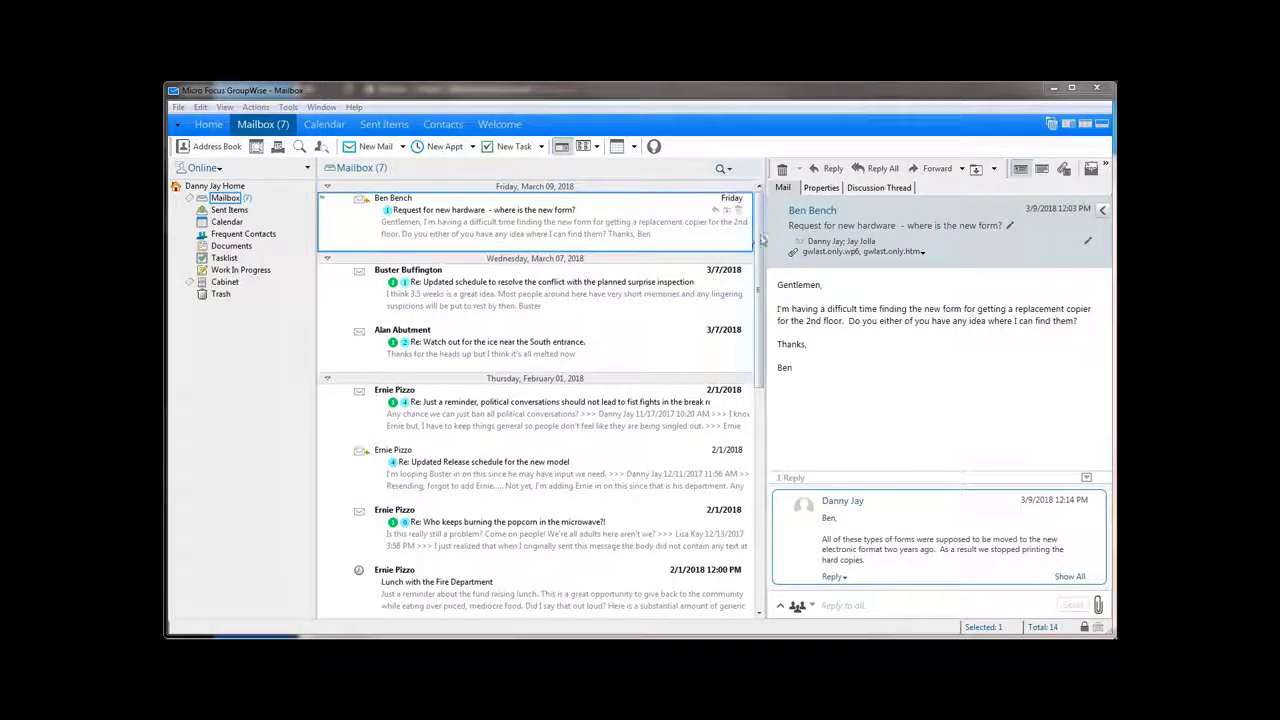
scroll(760, 240, "down", 10)
scroll(746, 312, "up", 6)
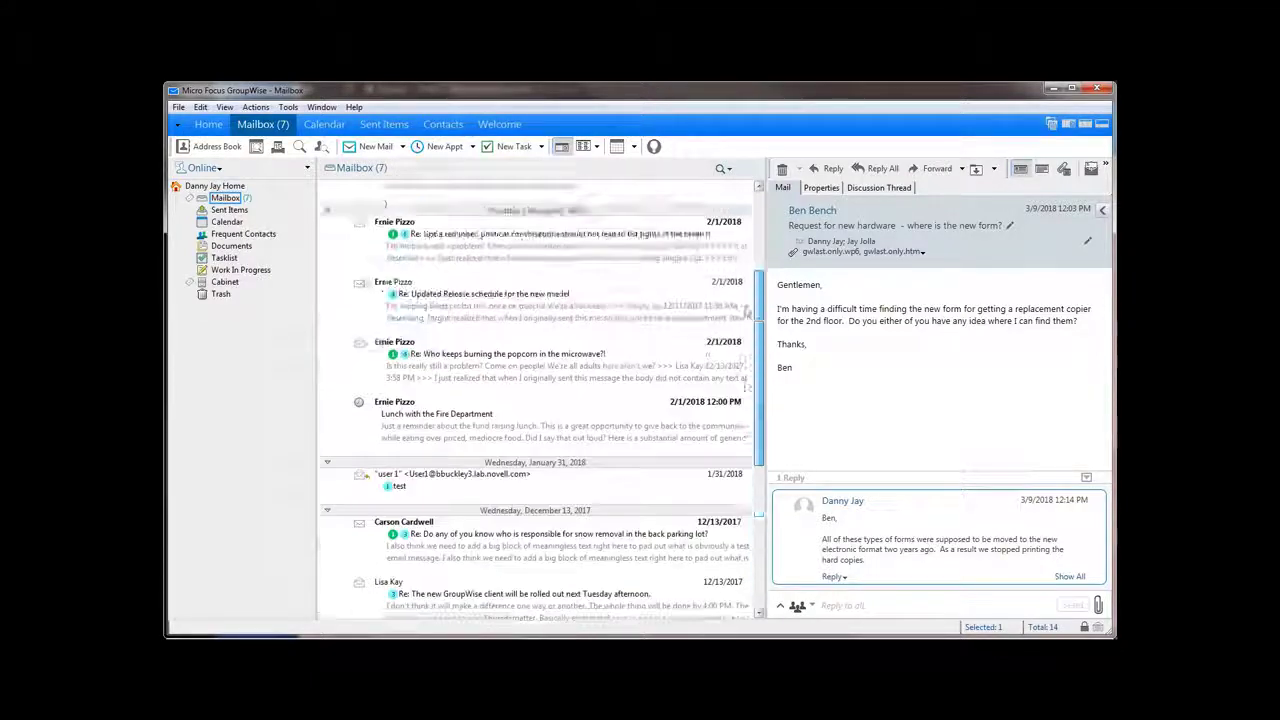
scroll(746, 312, "up", 5)
scroll(745, 500, "down", 10)
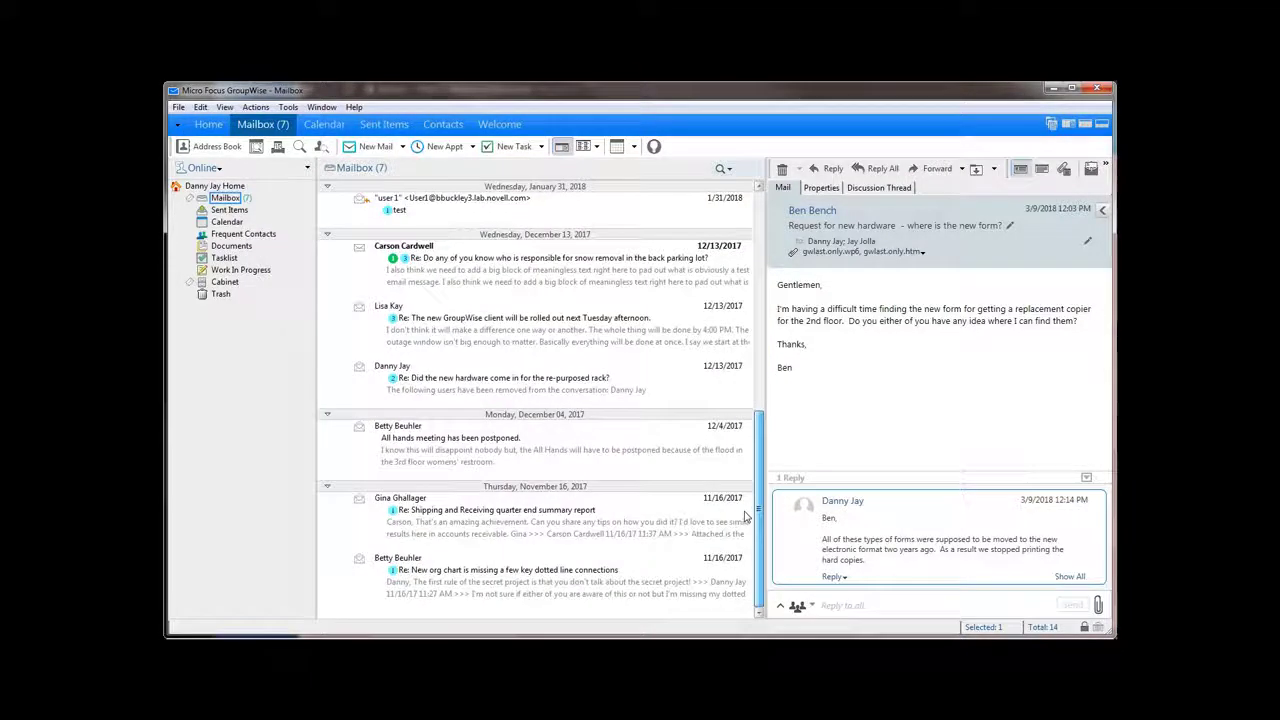
scroll(745, 516, "up", 10)
left_click(289, 107)
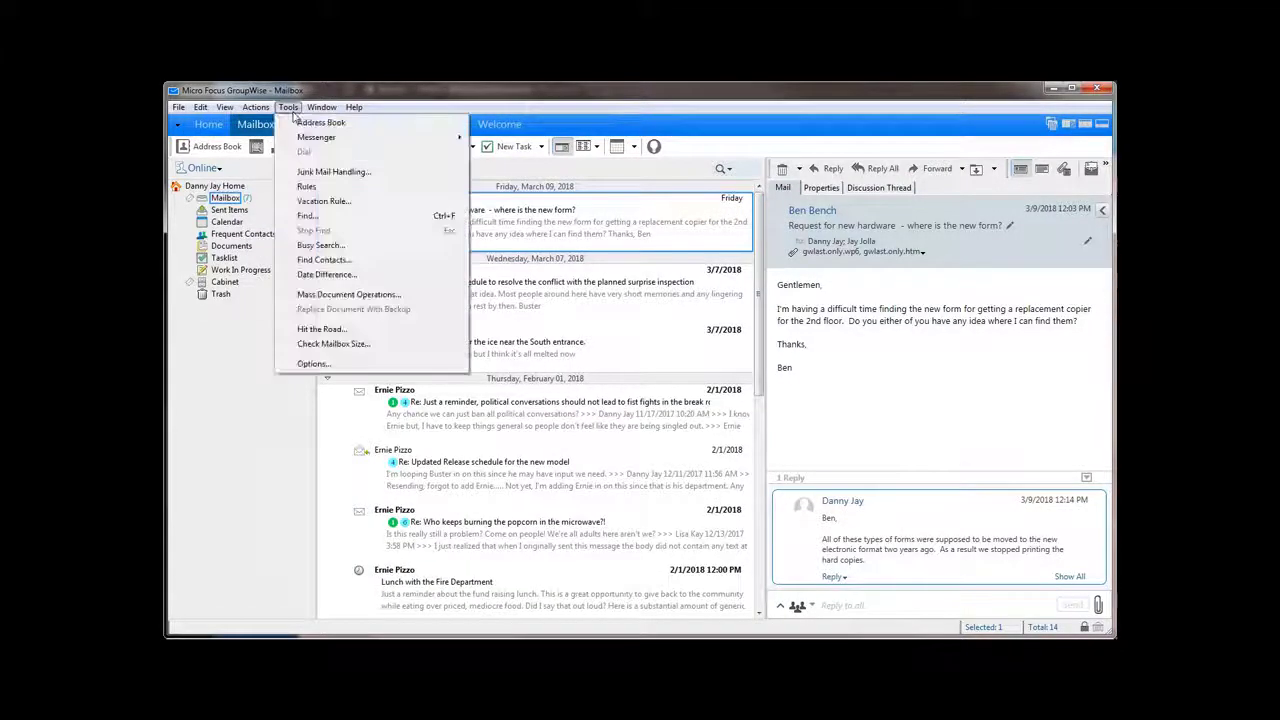
left_click(313, 363)
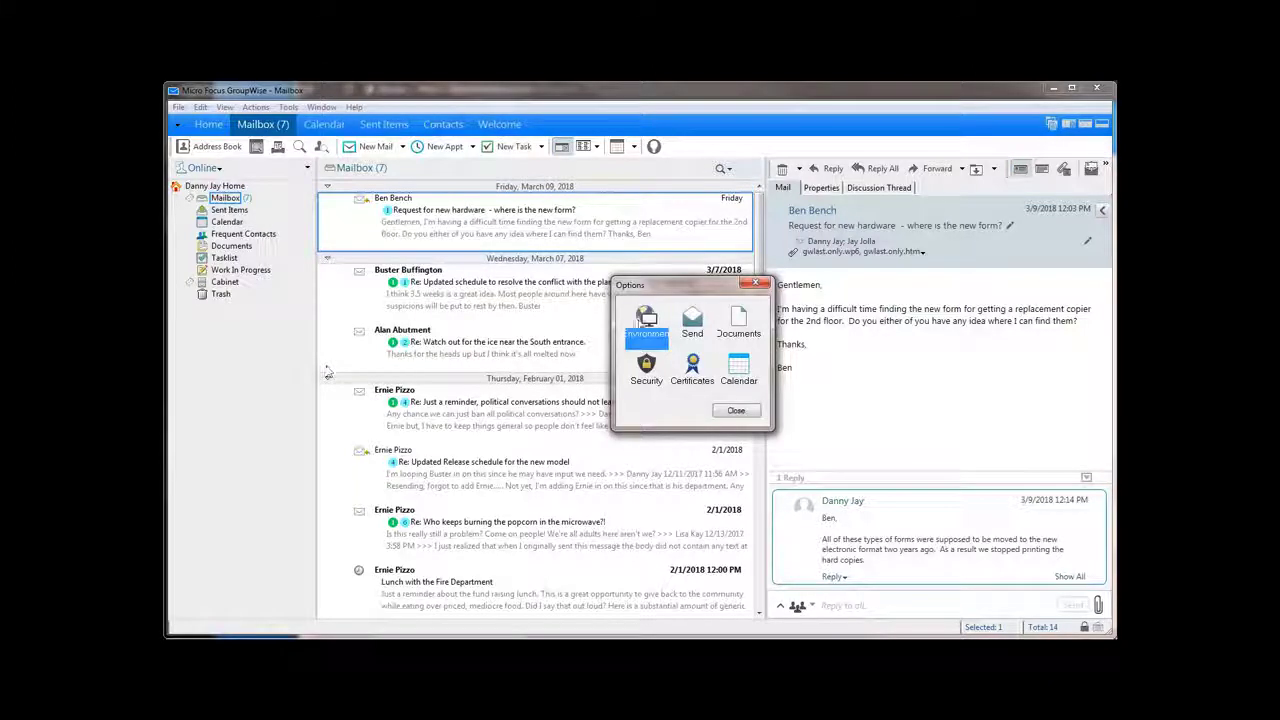
double_click(646, 322)
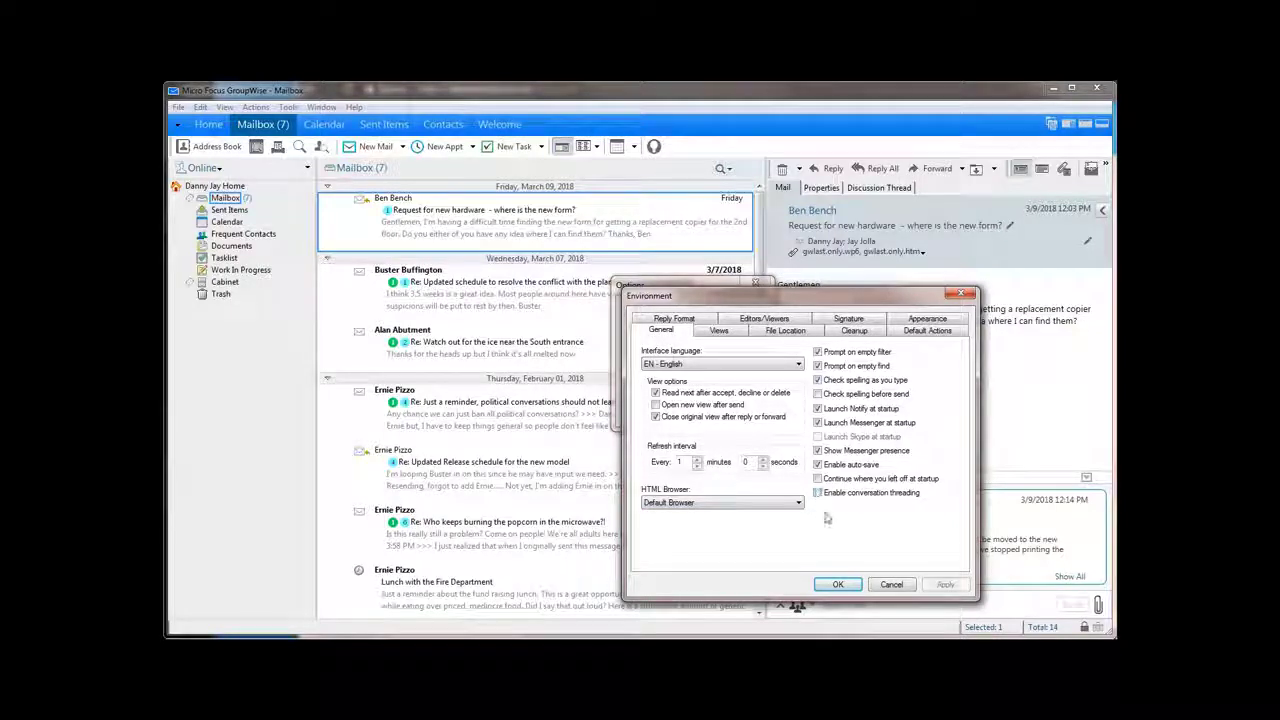
left_click(838, 584)
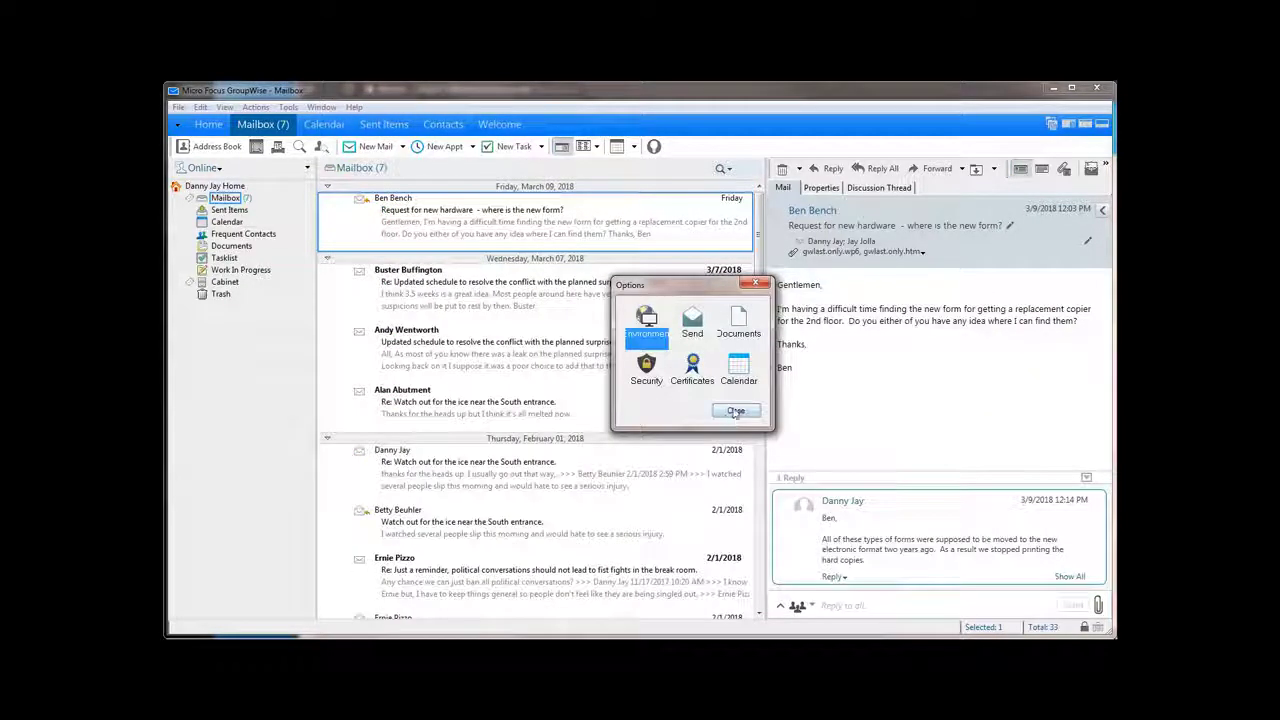
left_click(736, 412)
mouse_move(762, 214)
left_mouse_down()
mouse_move(761, 525)
mouse_move(768, 200)
left_mouse_up()
Re-check Enable conversation threading in the Environment options' General tab and confirm with OK
left_click(289, 107)
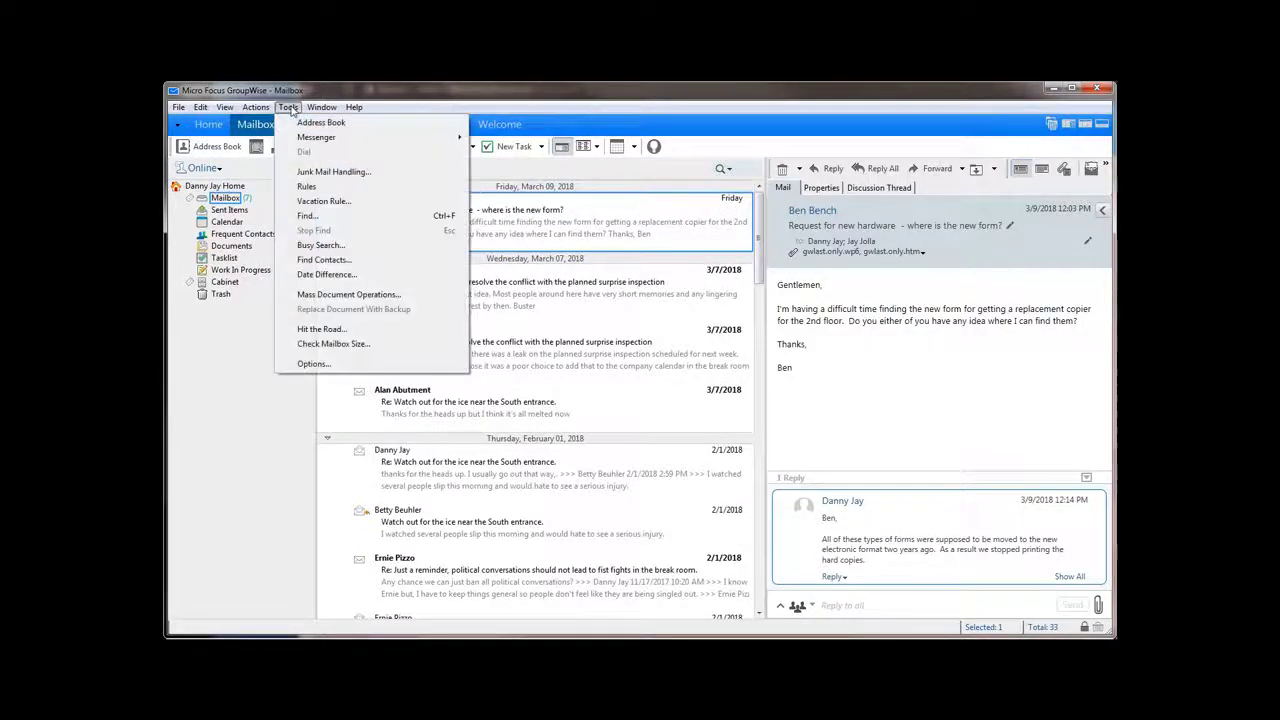
left_click(314, 365)
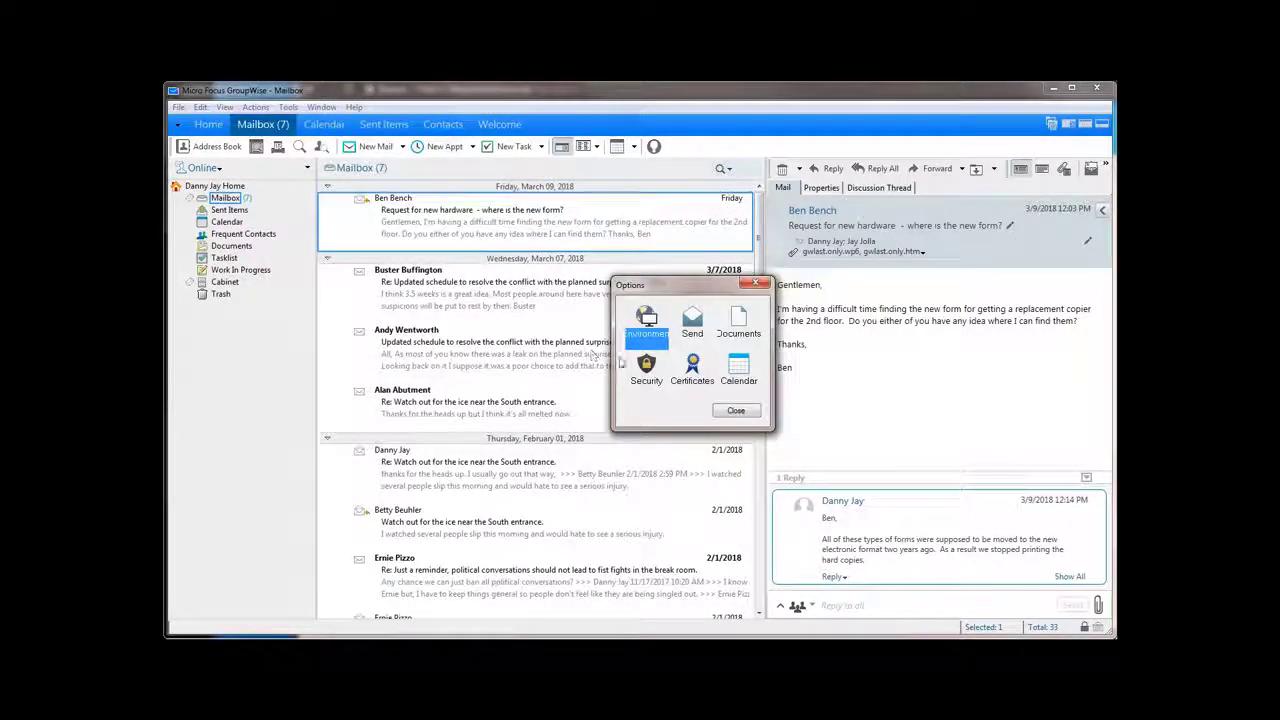
double_click(646, 322)
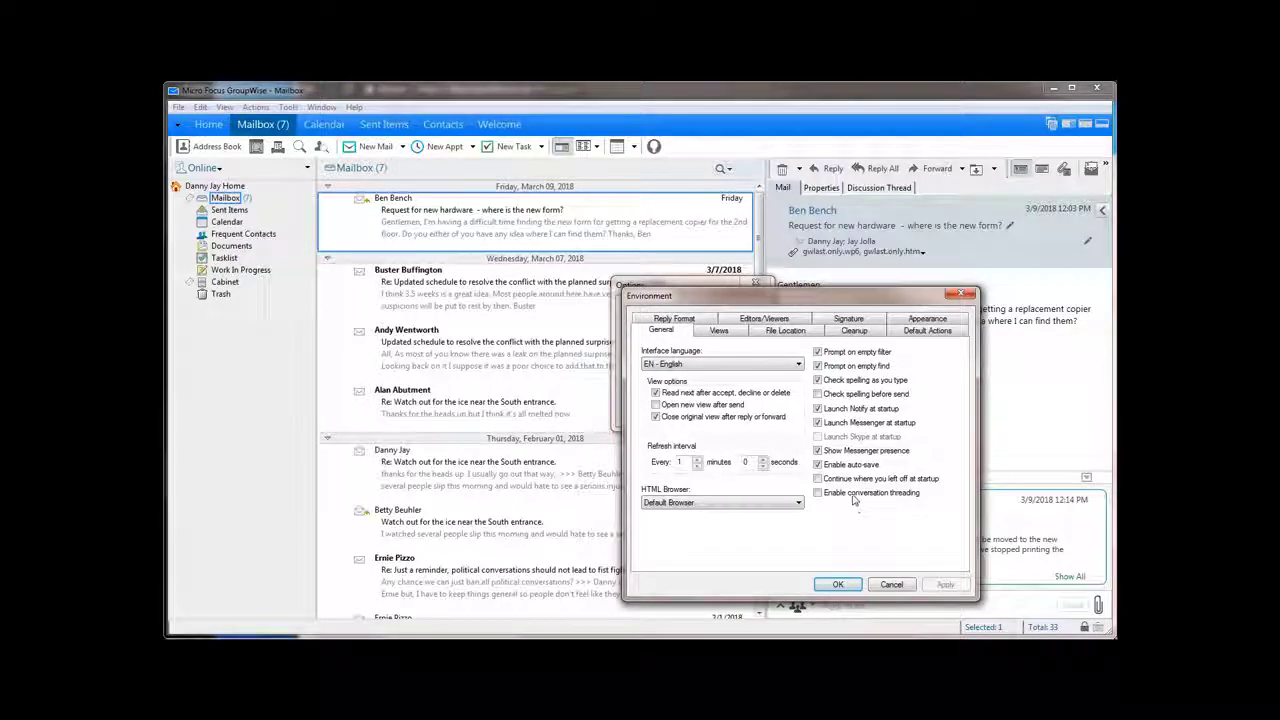
left_click(838, 584)
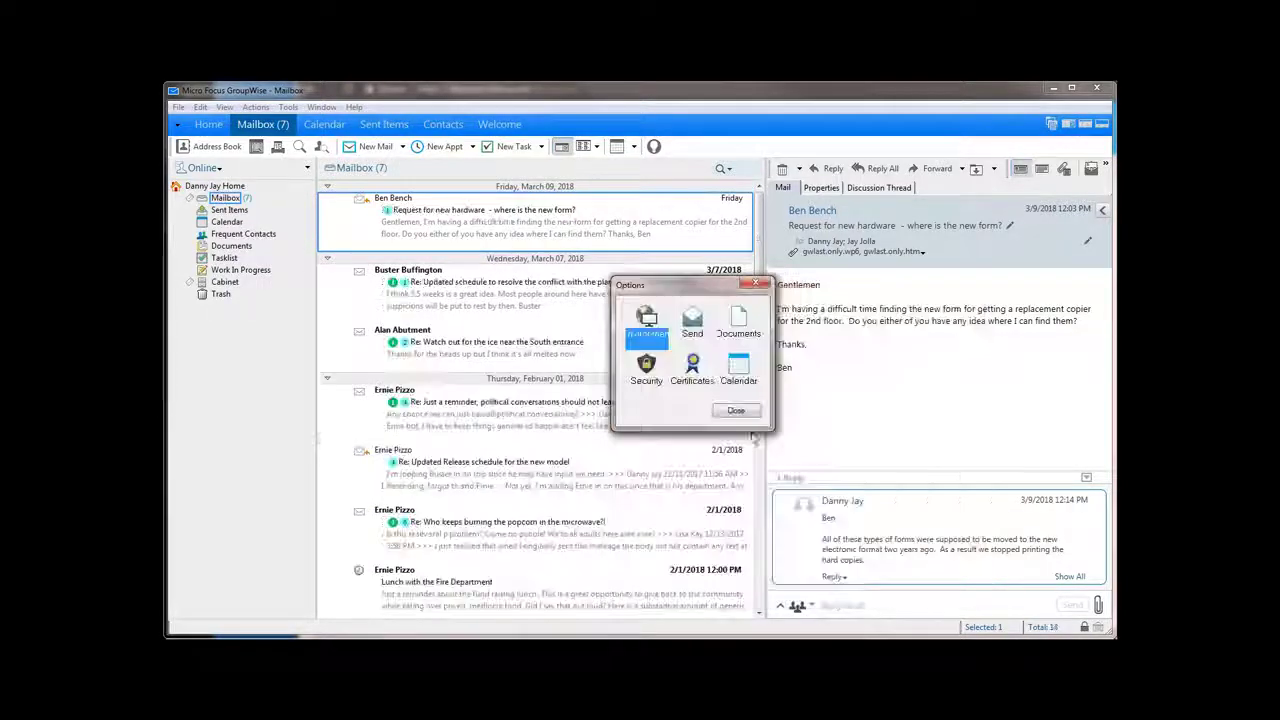
left_click(738, 411)
scroll(746, 480, "down", 10)
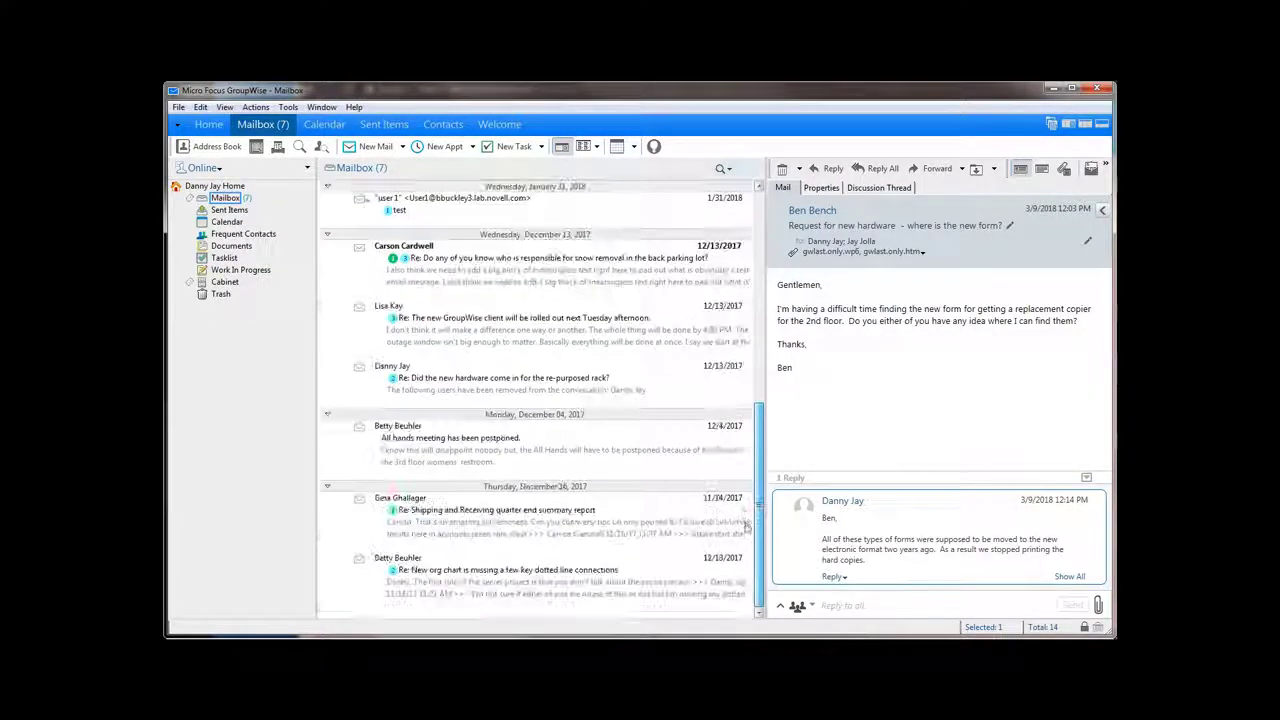
scroll(740, 450, "up", 10)
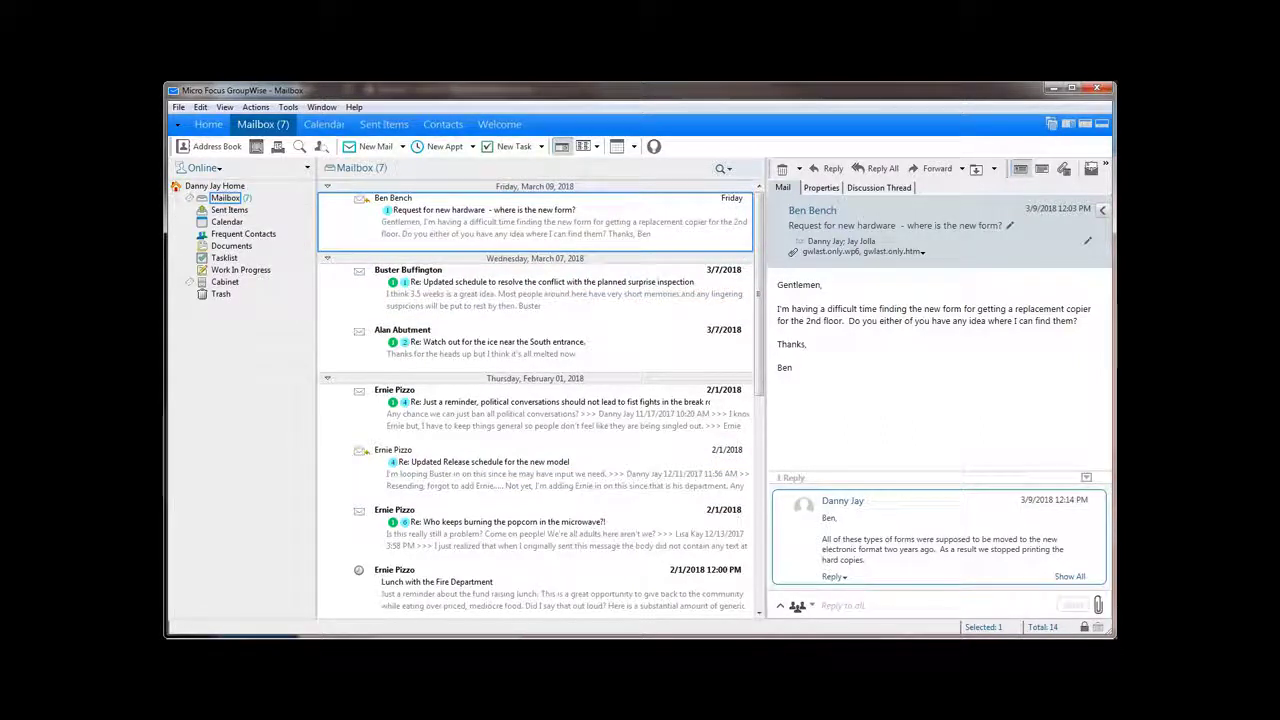
Move the surprise inspection schedule thread into the Cabinet, check Schedule adjustments, then return to Mailbox
left_click(428, 293)
left_click_drag(265, 262, 252, 285)
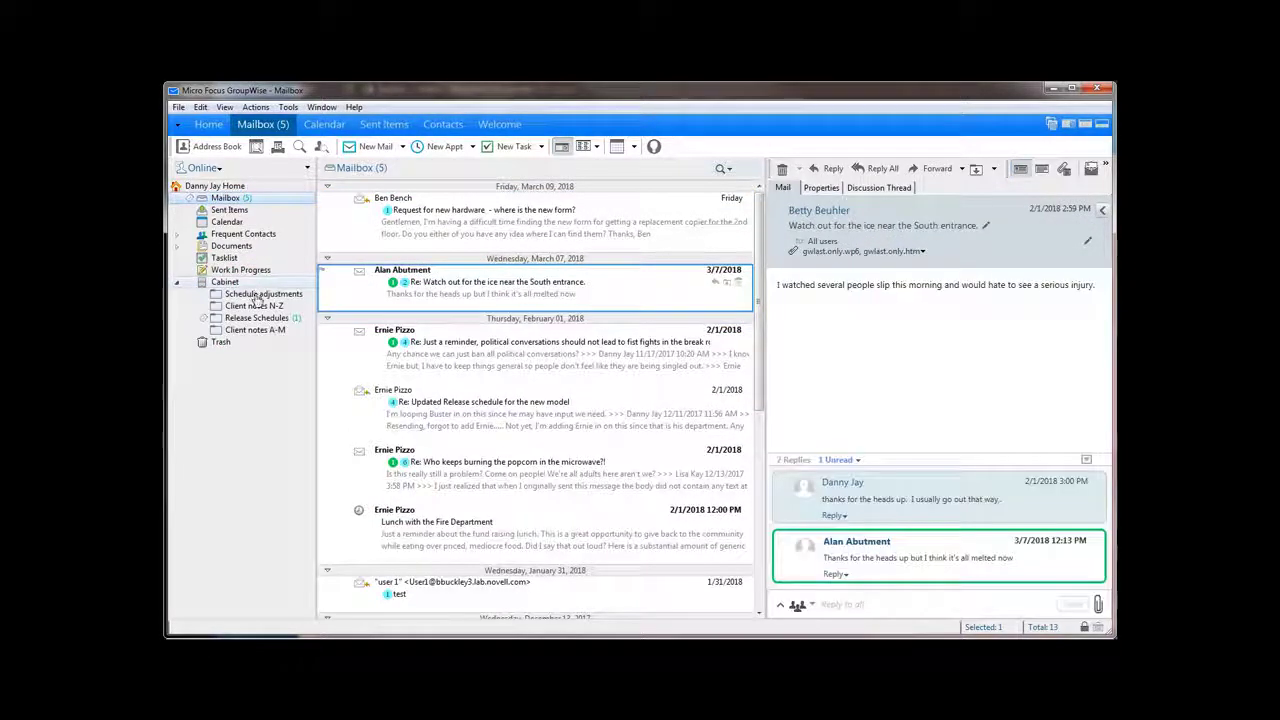
left_click(258, 294)
left_click(225, 197)
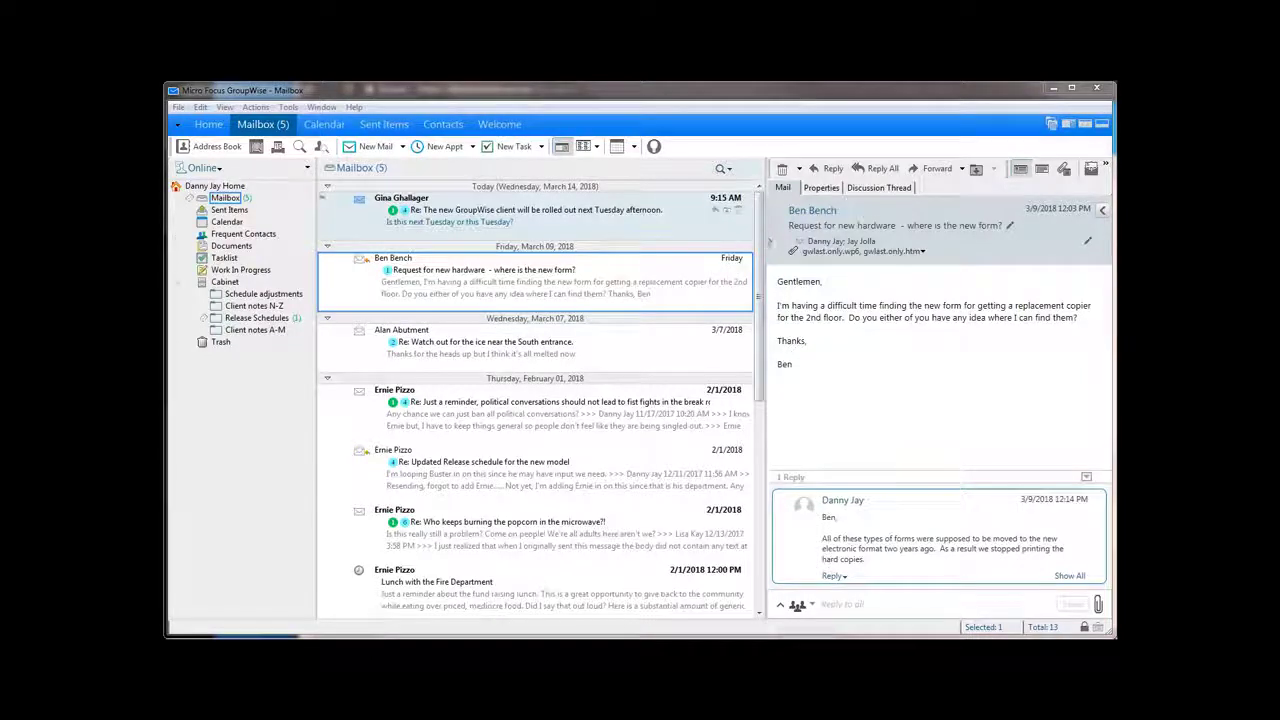
Read the new 'Re: The new GroupWise client' reply thread, then view the Request for new hardware message
scroll(766, 240, "down", 1)
scroll(770, 365, "down", 5)
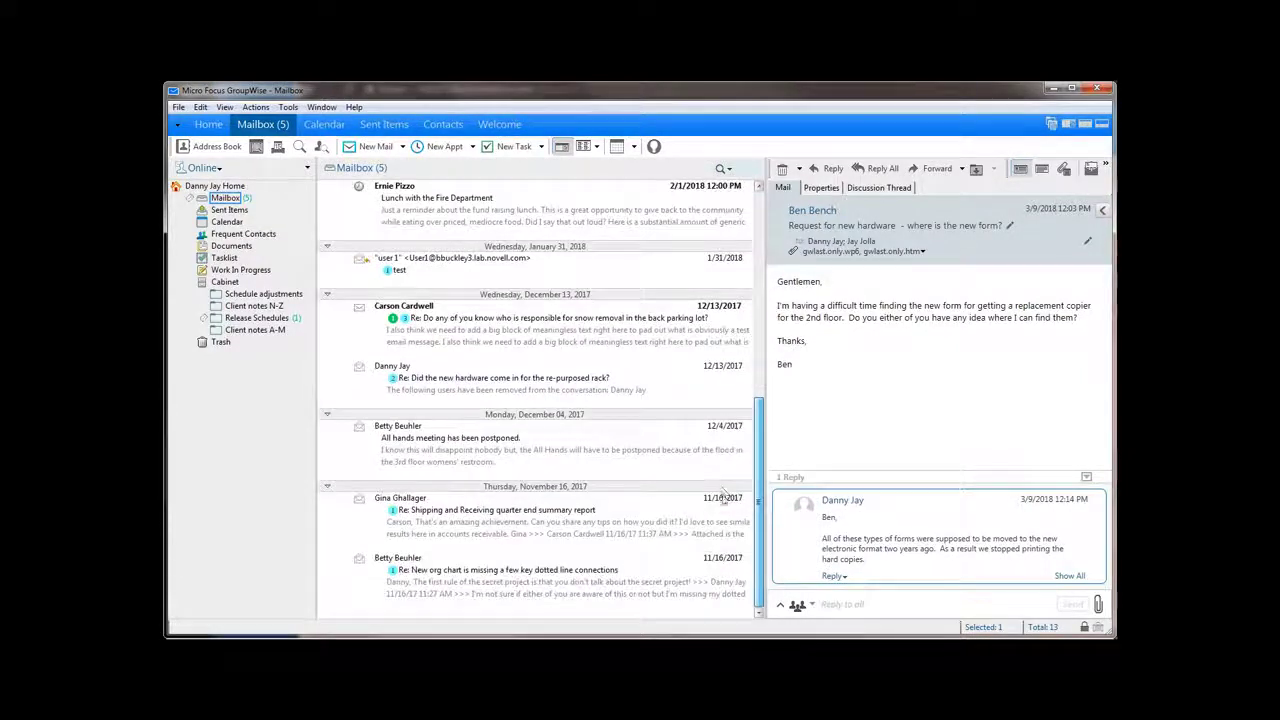
scroll(770, 365, "up", 6)
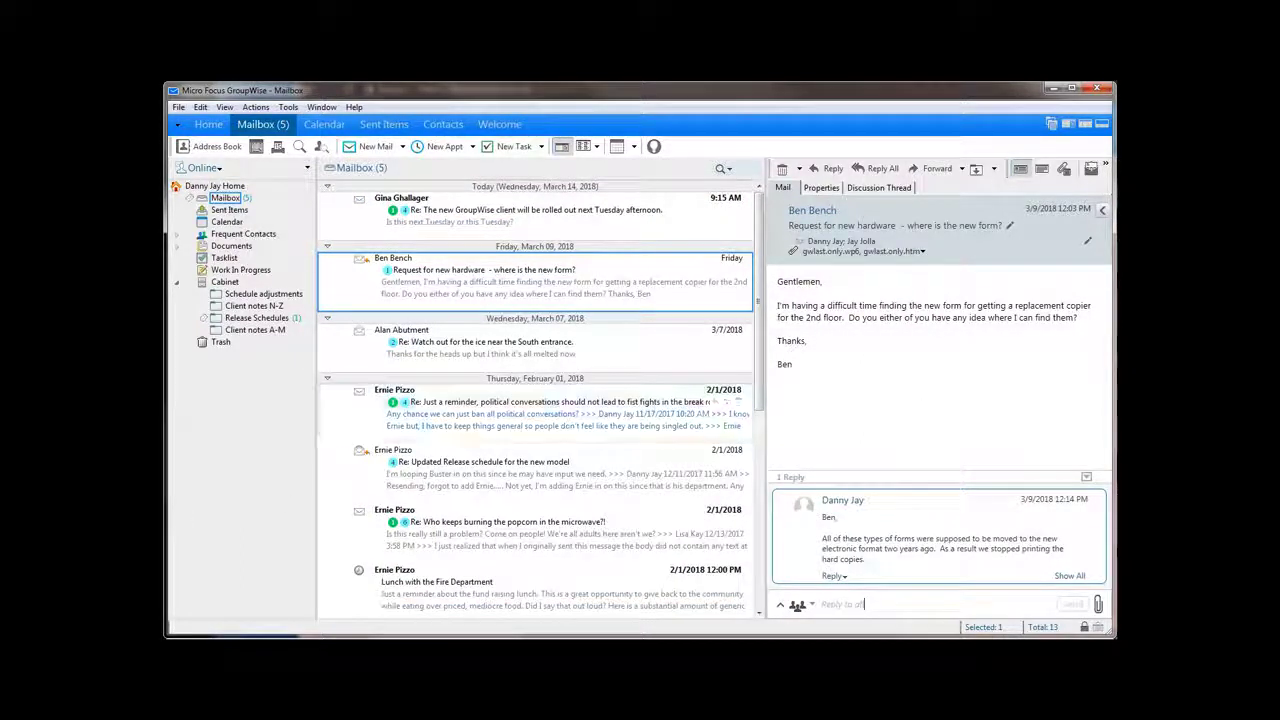
left_click(437, 213)
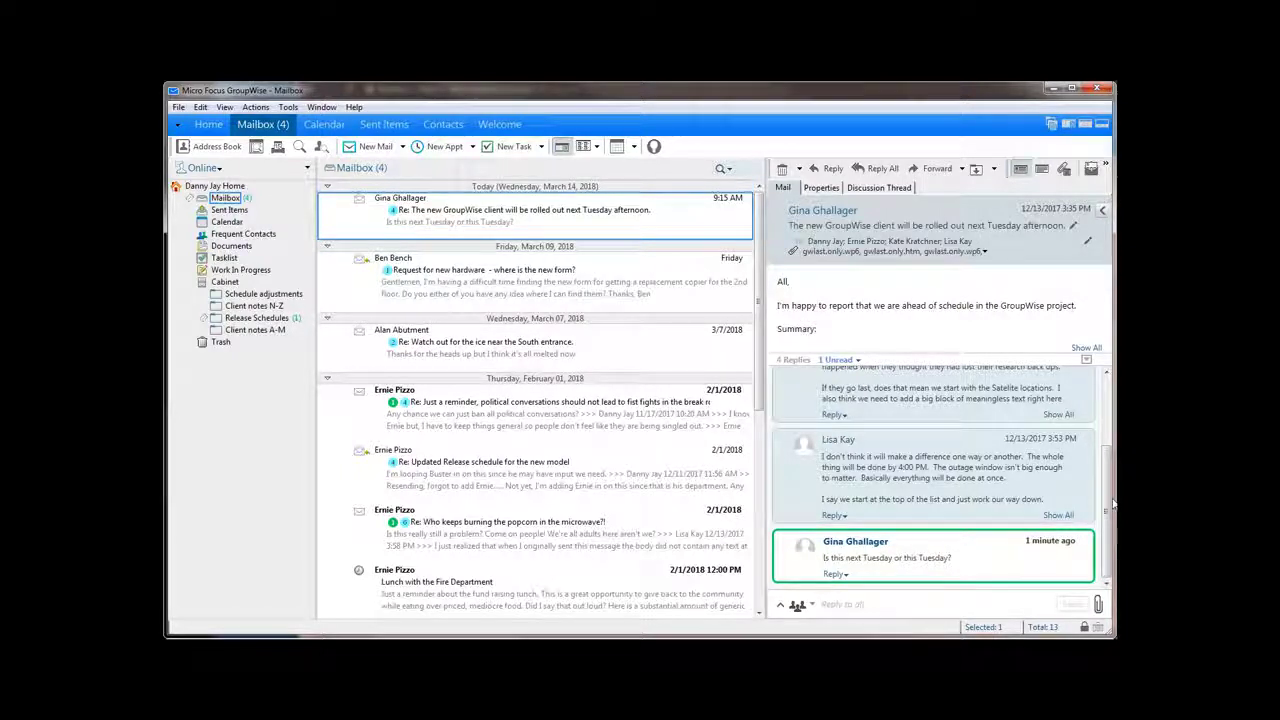
left_click_drag(1108, 505, 1100, 395)
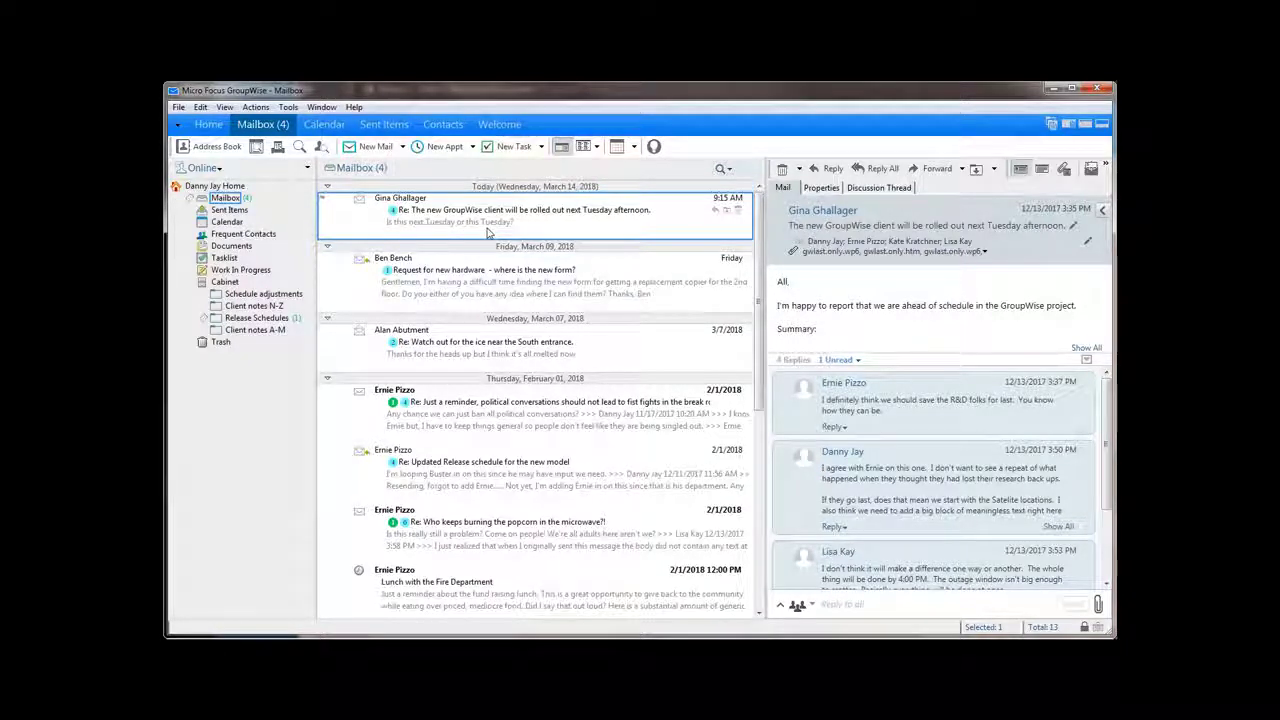
left_click(1108, 513)
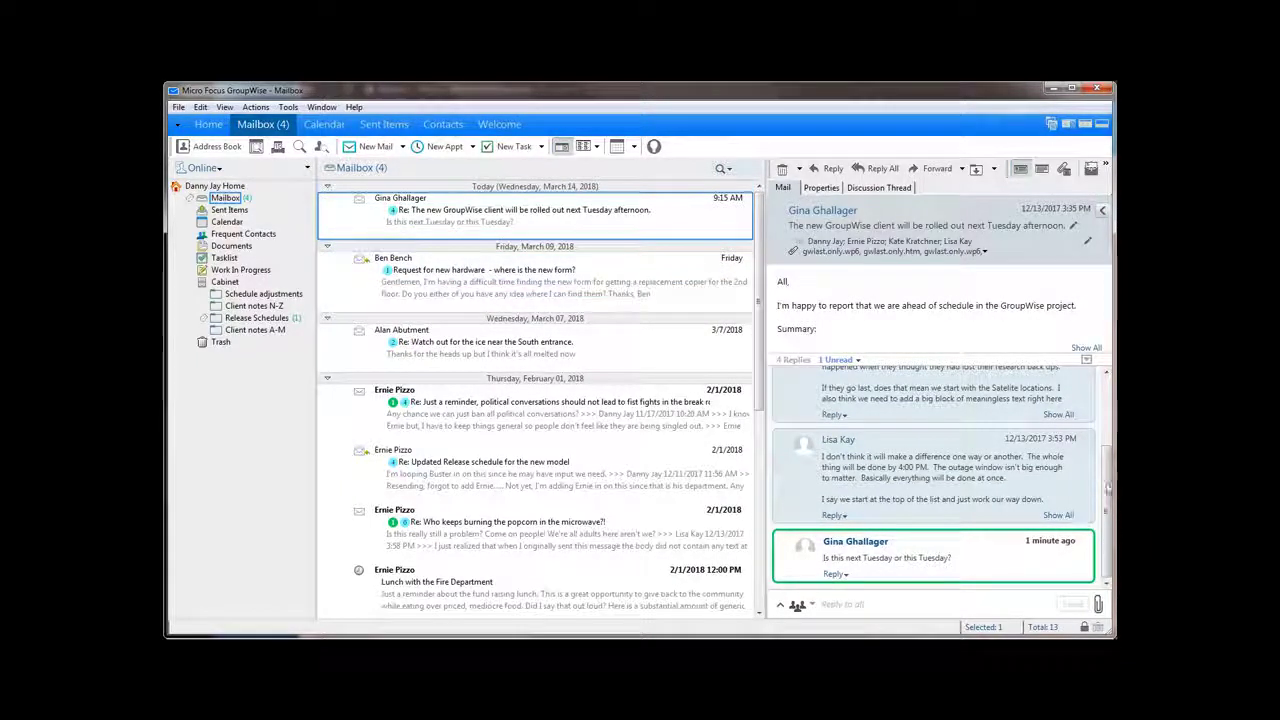
left_click_drag(1108, 487, 1108, 372)
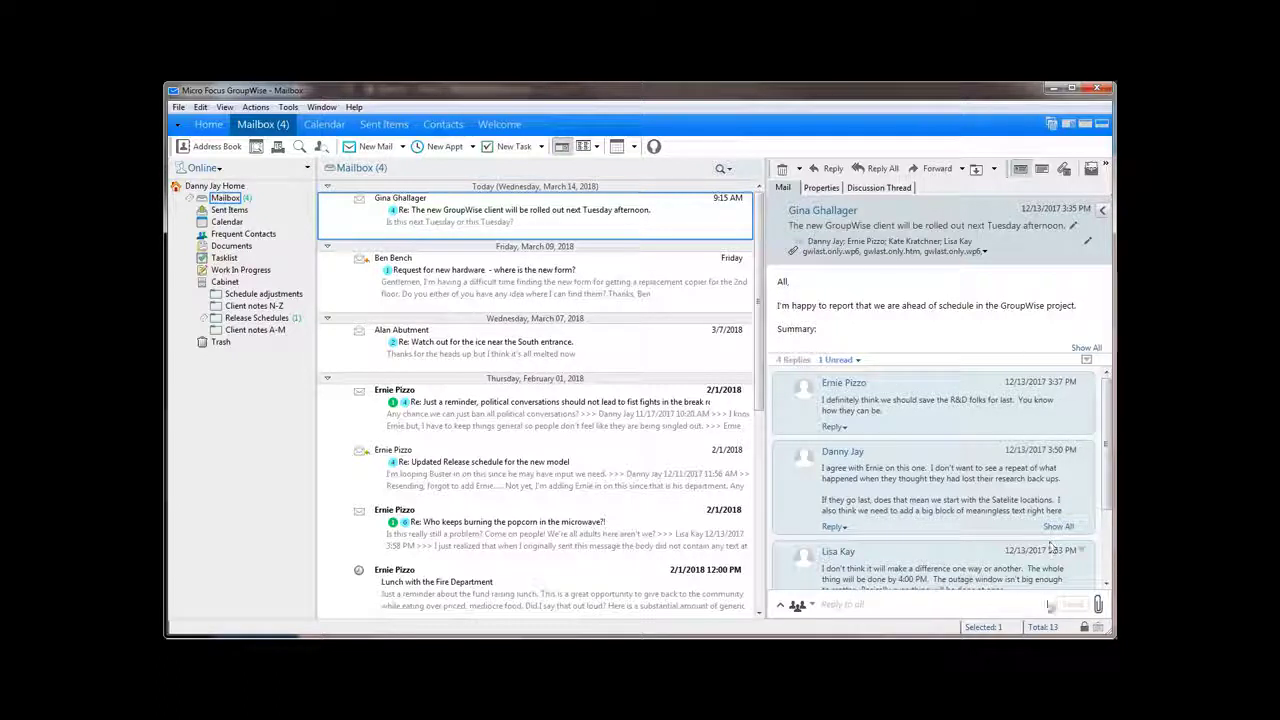
scroll(1110, 405, "down", 3)
scroll(1110, 405, "up", 3)
left_click(590, 285)
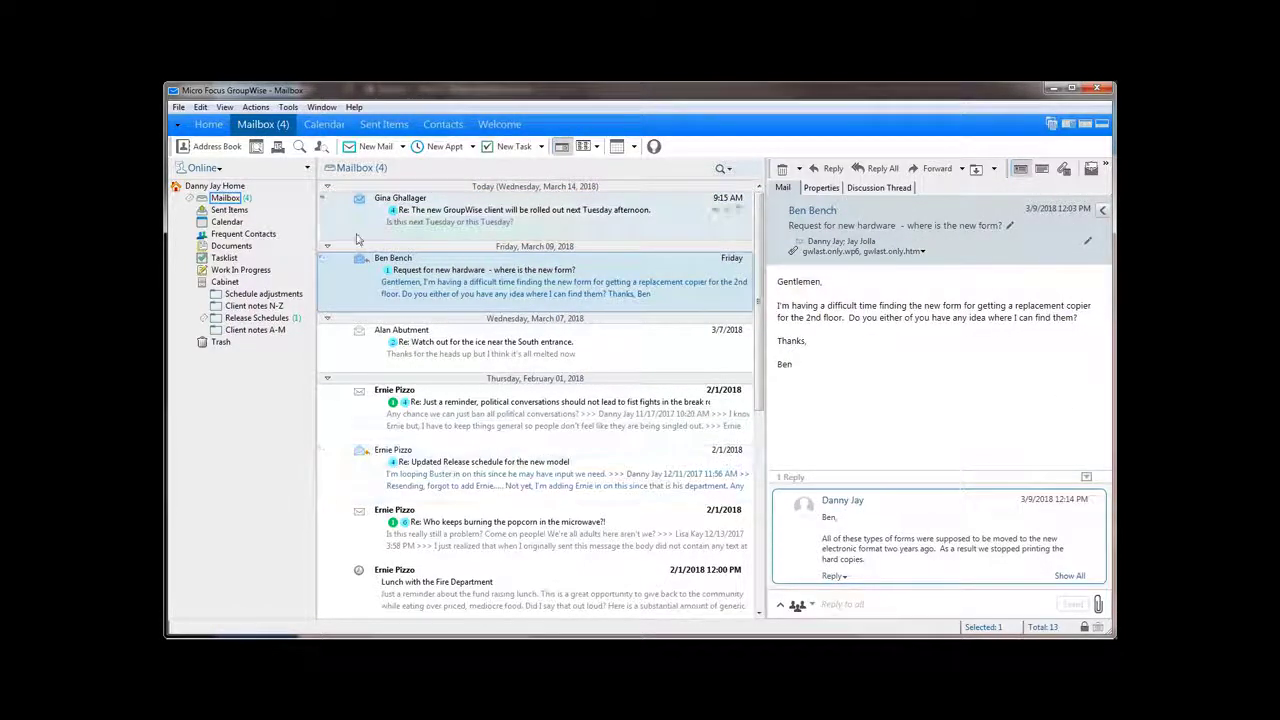
Add a new participant, found by typing part of their name, to the GroupWise client rollout thread
left_click(397, 199)
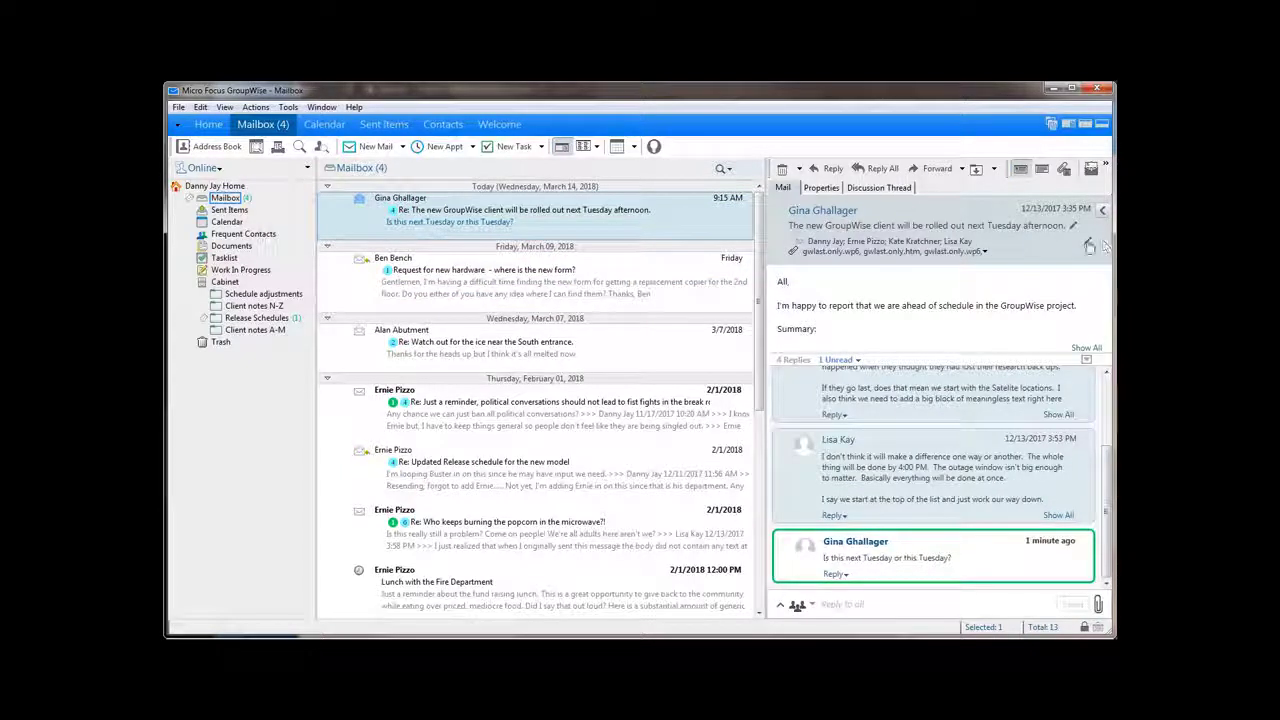
left_click(1088, 247)
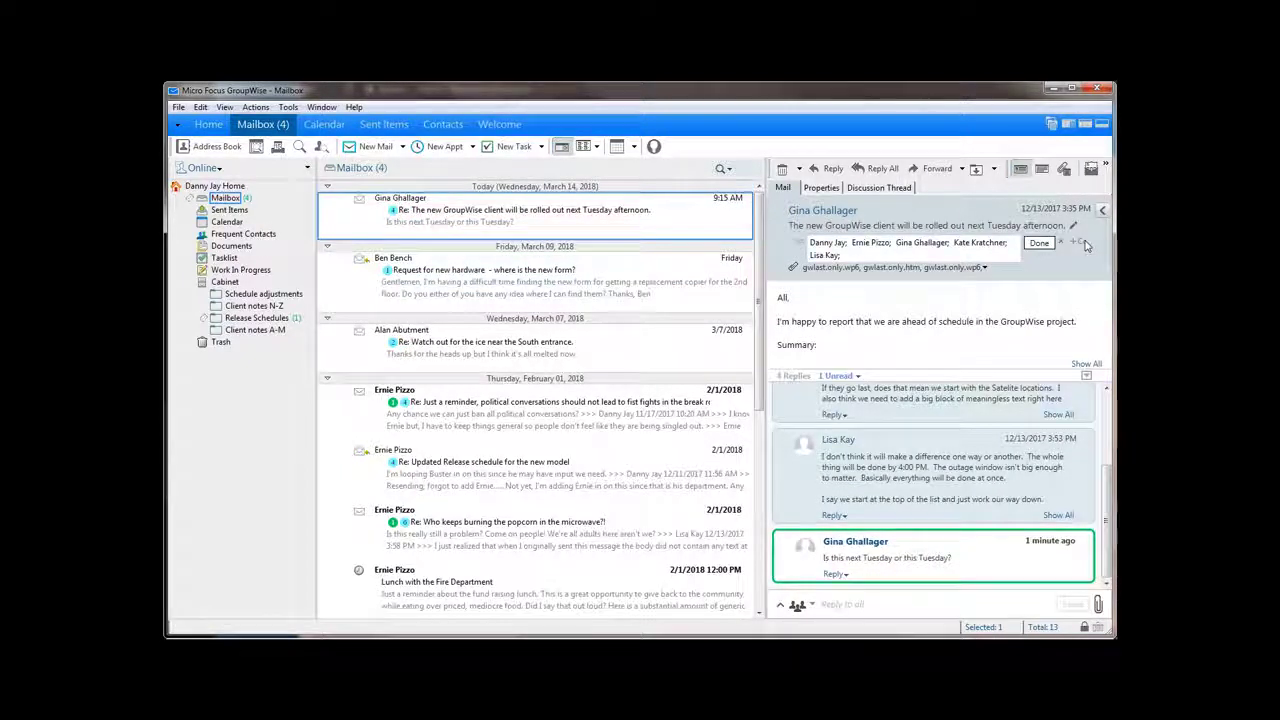
left_click(885, 253)
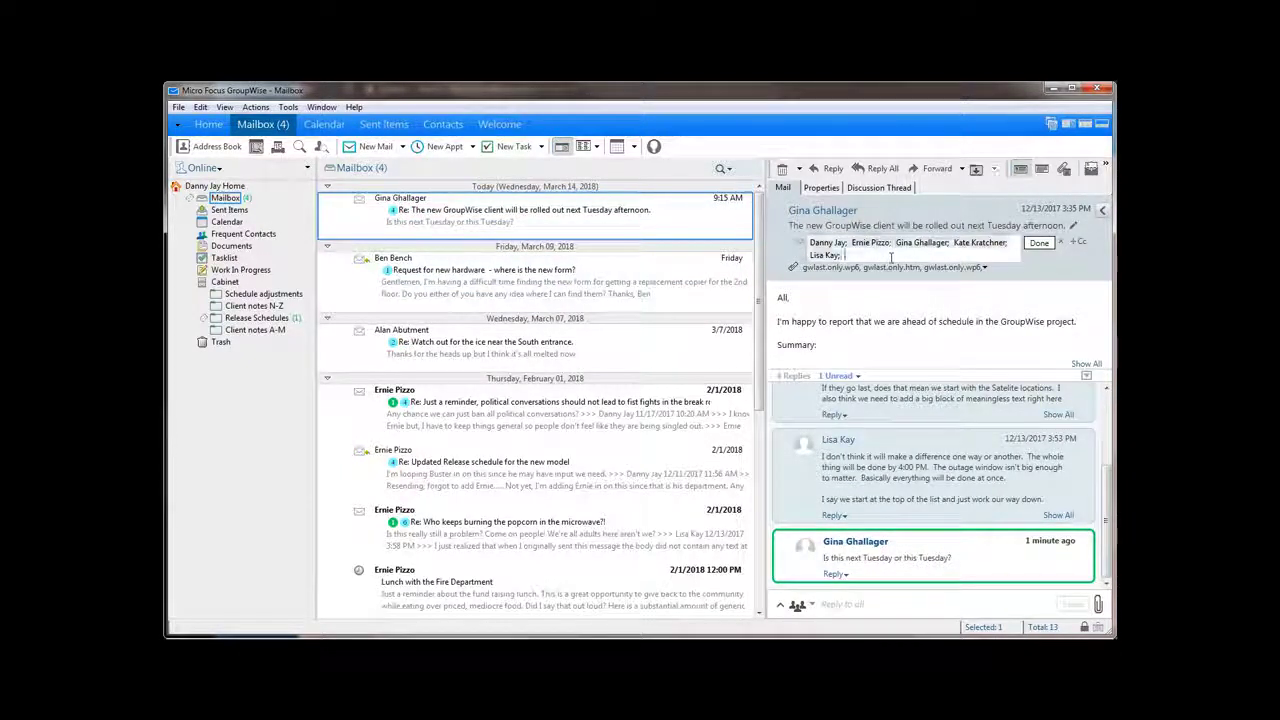
type("Quin")
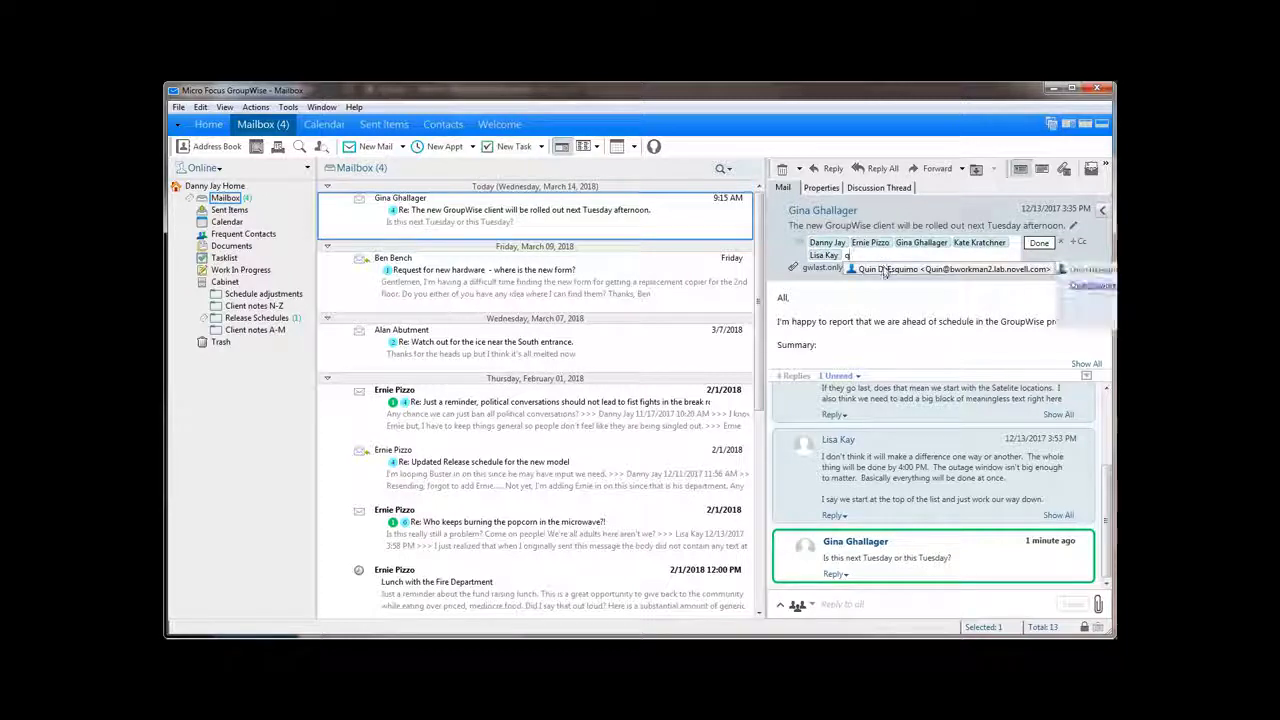
key("Return")
left_click(1042, 245)
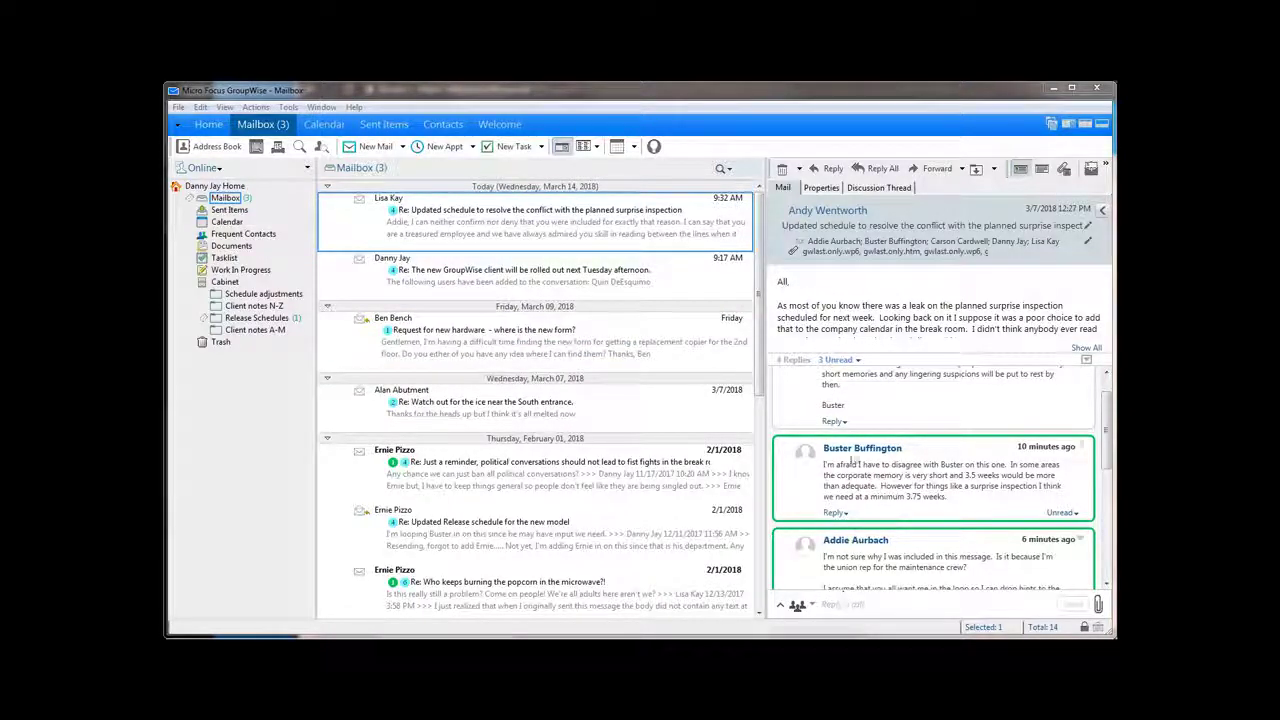
Open the surprise-inspection thread in a separate window and scroll down to its latest replies
double_click(476, 218)
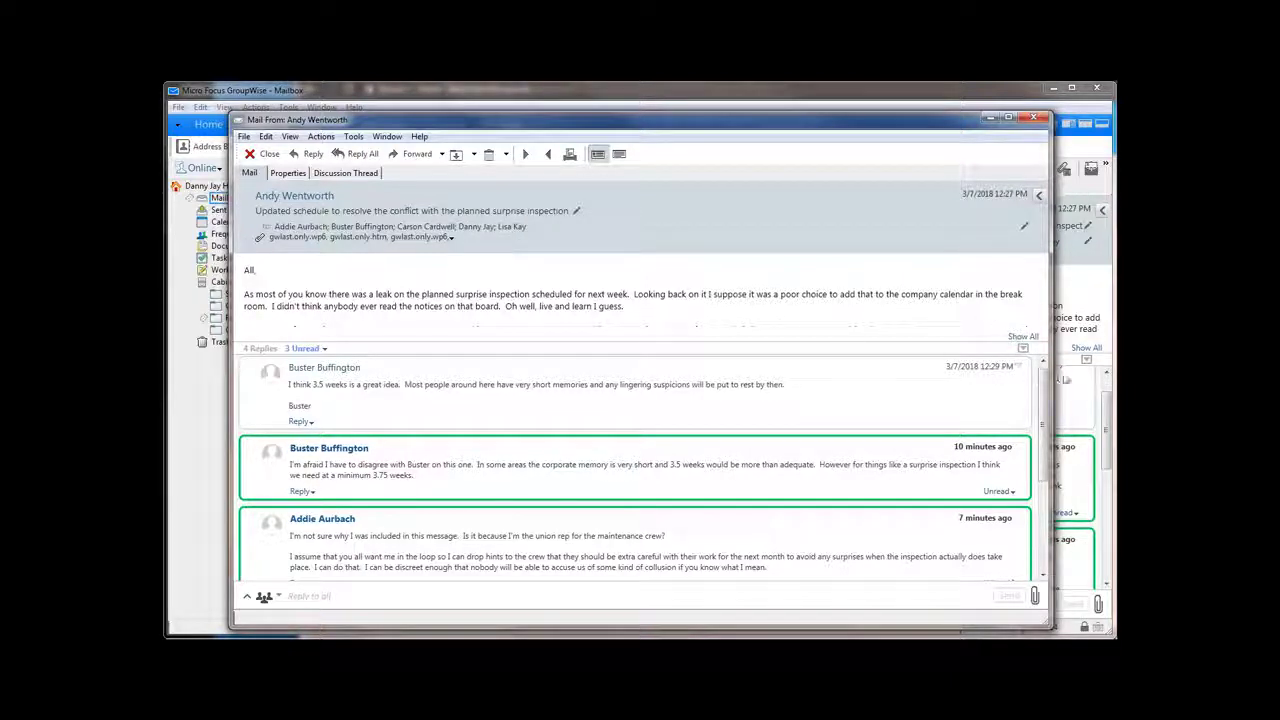
left_click_drag(1043, 390, 1044, 420)
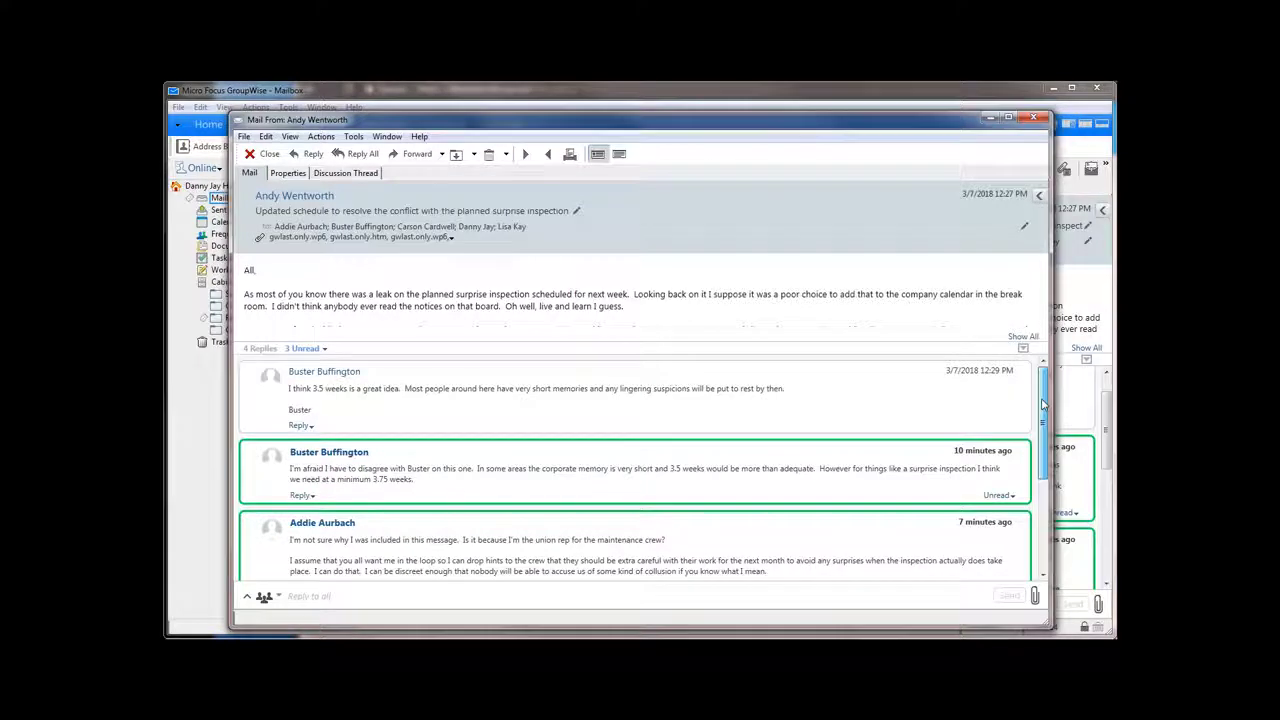
left_click_drag(1042, 403, 1040, 500)
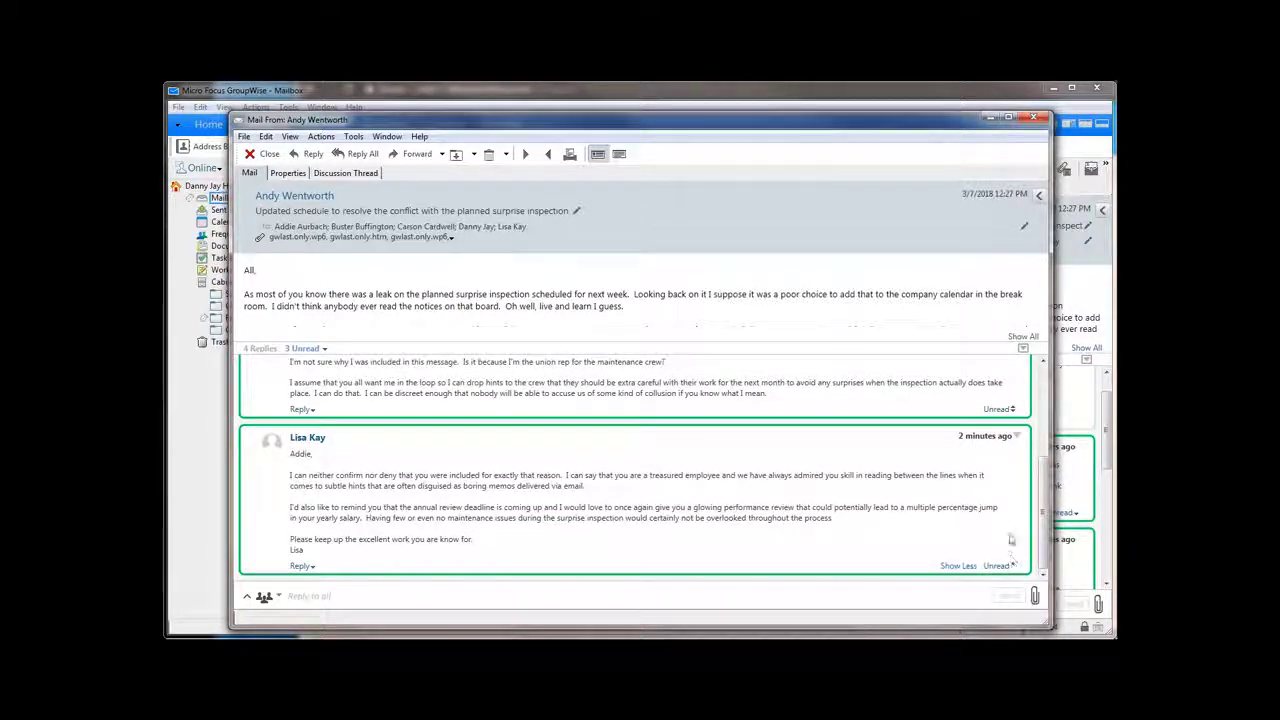
Collapse the annual-review reply to a short preview with Show Less
left_click(956, 566)
left_click(960, 566)
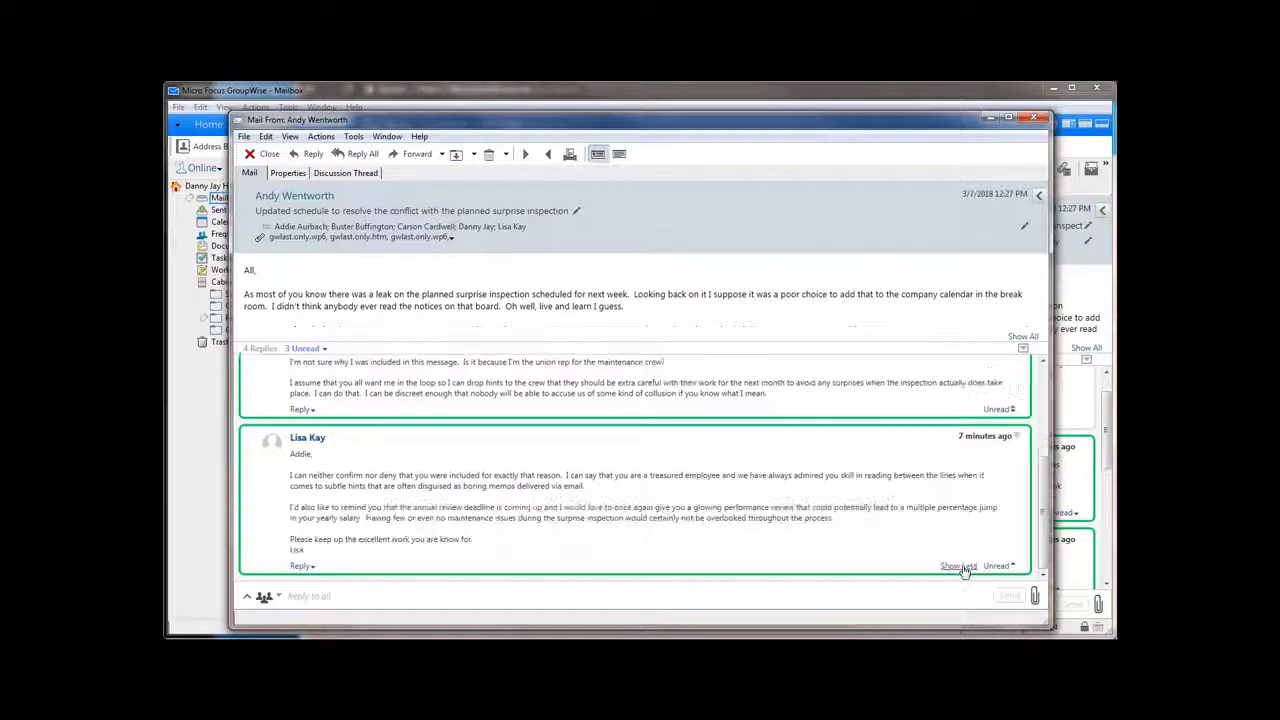
left_click(960, 566)
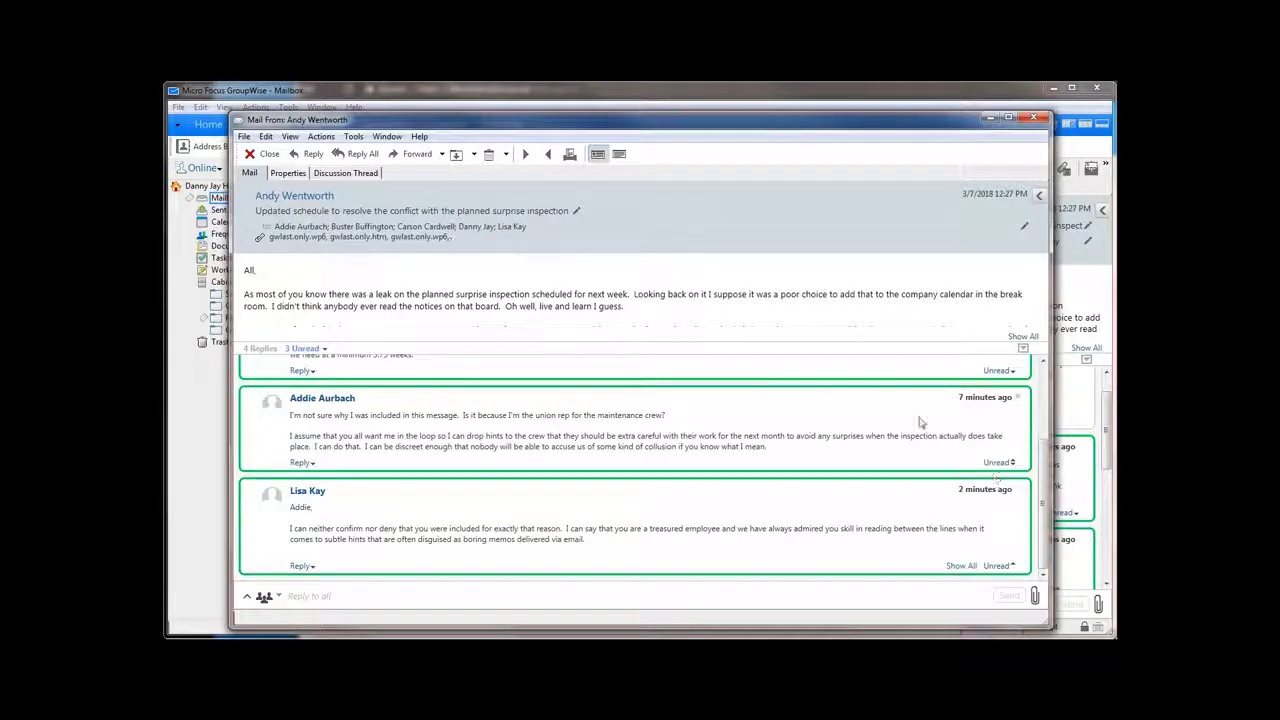
scroll(985, 500, "up", 2)
Open the 3.75-weeks reply and the annual-review reply each in their own window, then close them
left_click(1018, 455)
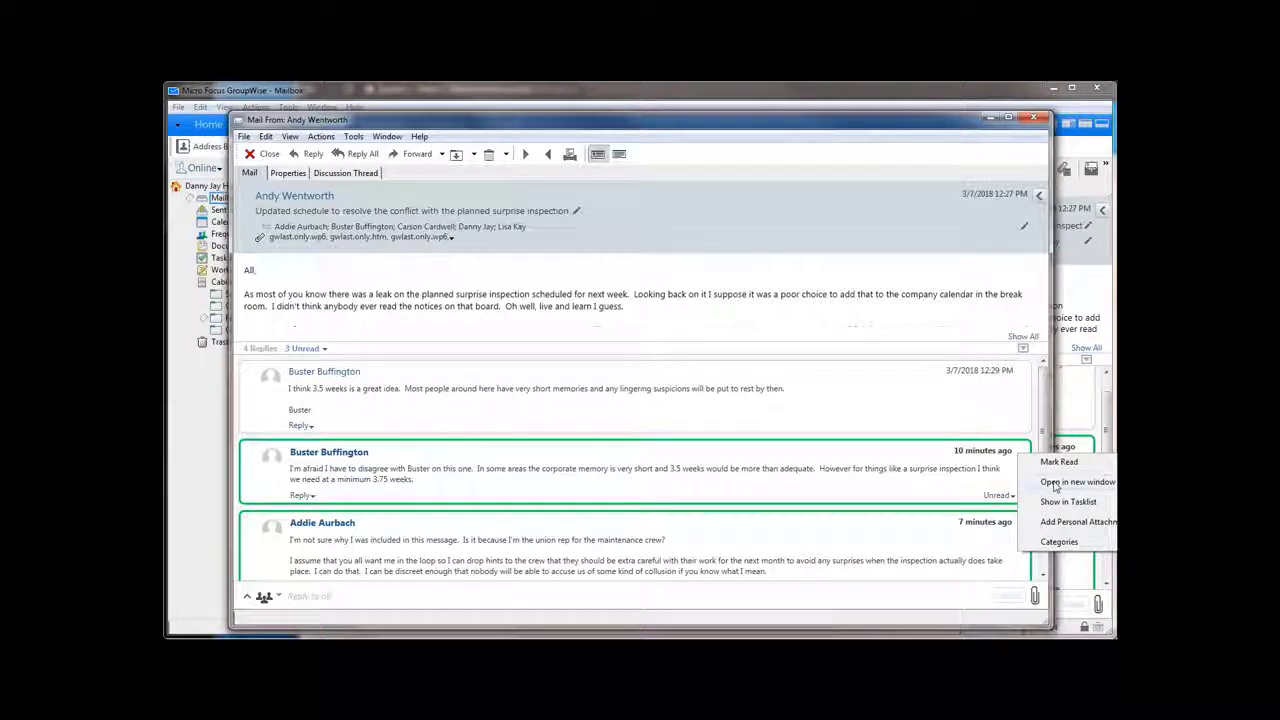
left_click(1055, 484)
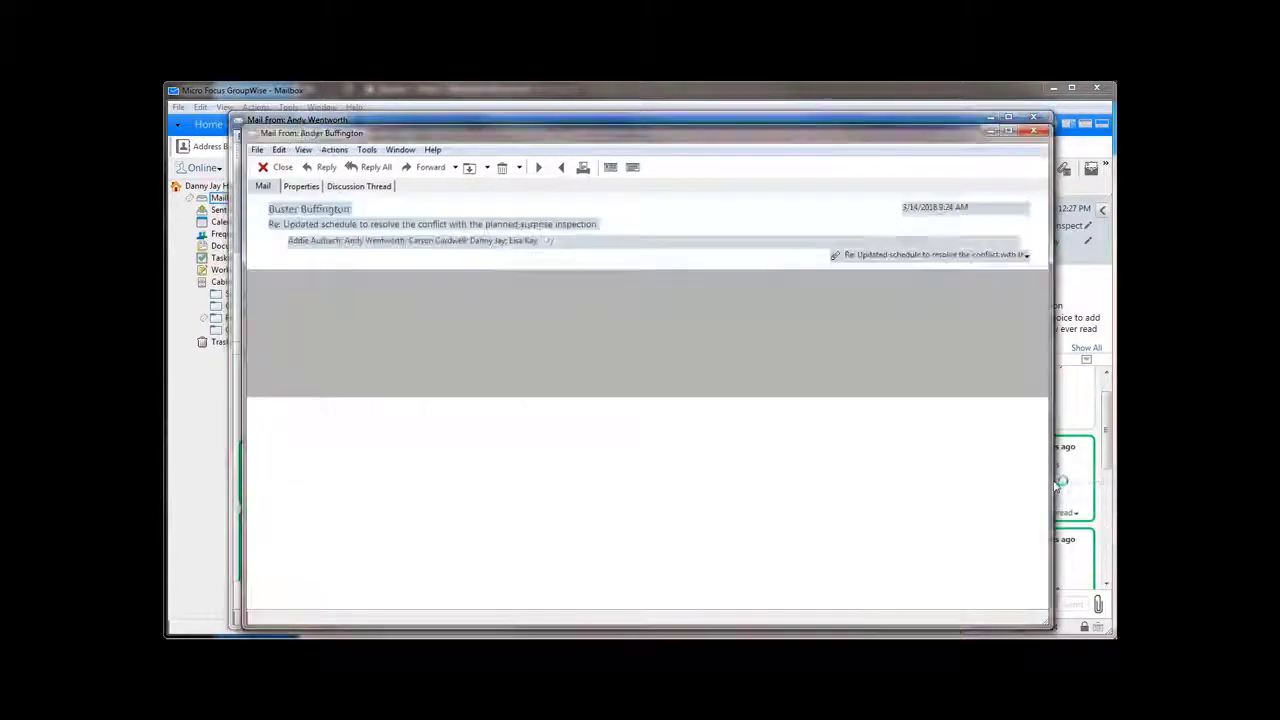
mouse_move(553, 136)
left_mouse_down()
mouse_move(614, 209)
mouse_move(534, 123)
mouse_move(532, 141)
left_mouse_up()
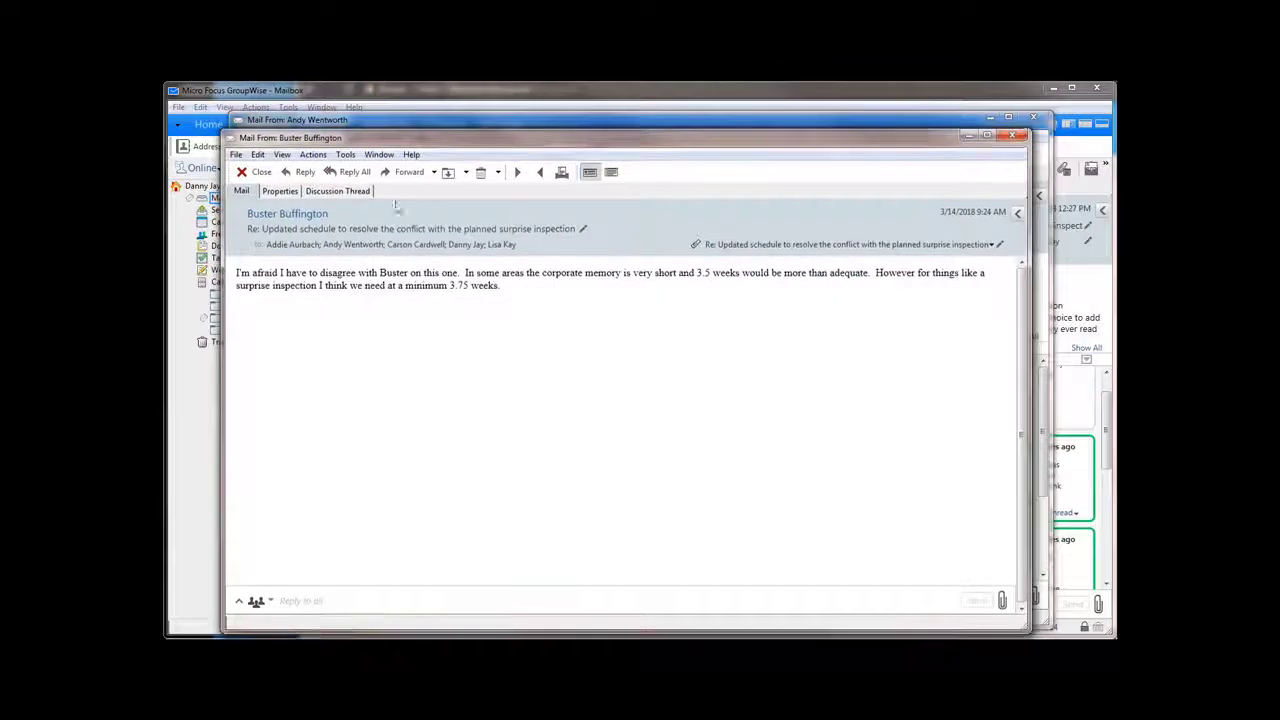
left_click(1017, 137)
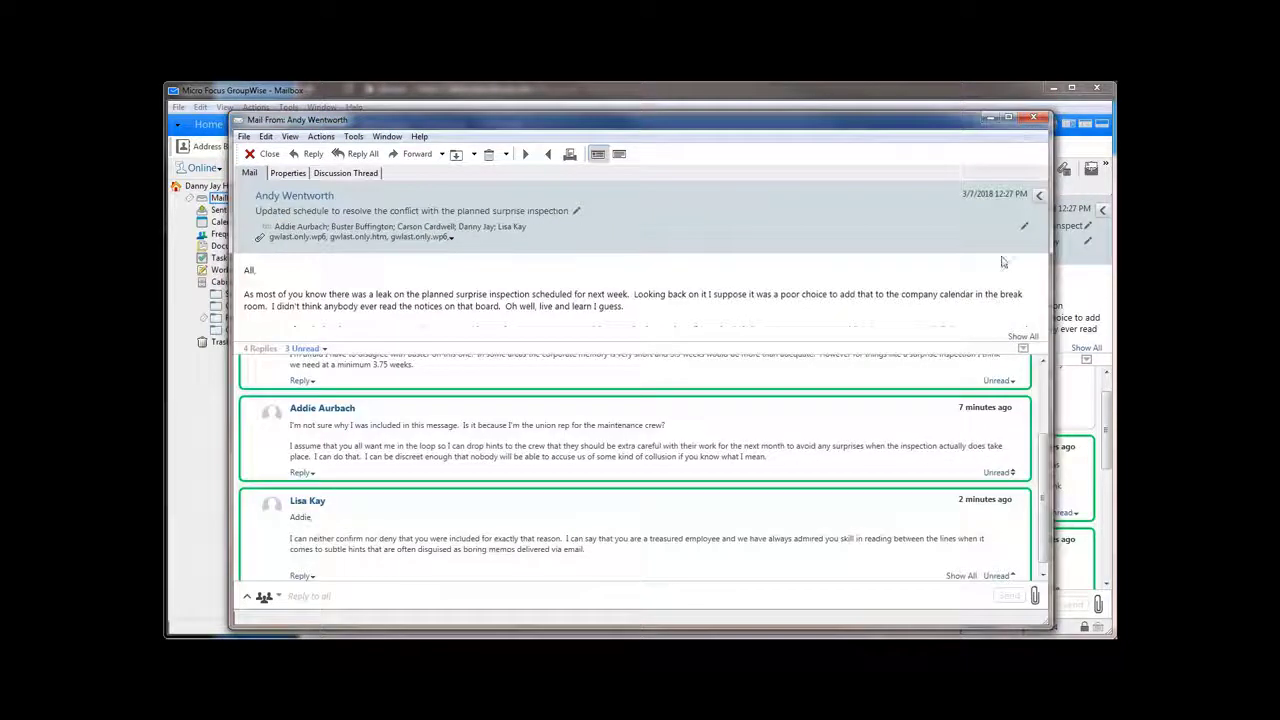
left_click(1020, 502)
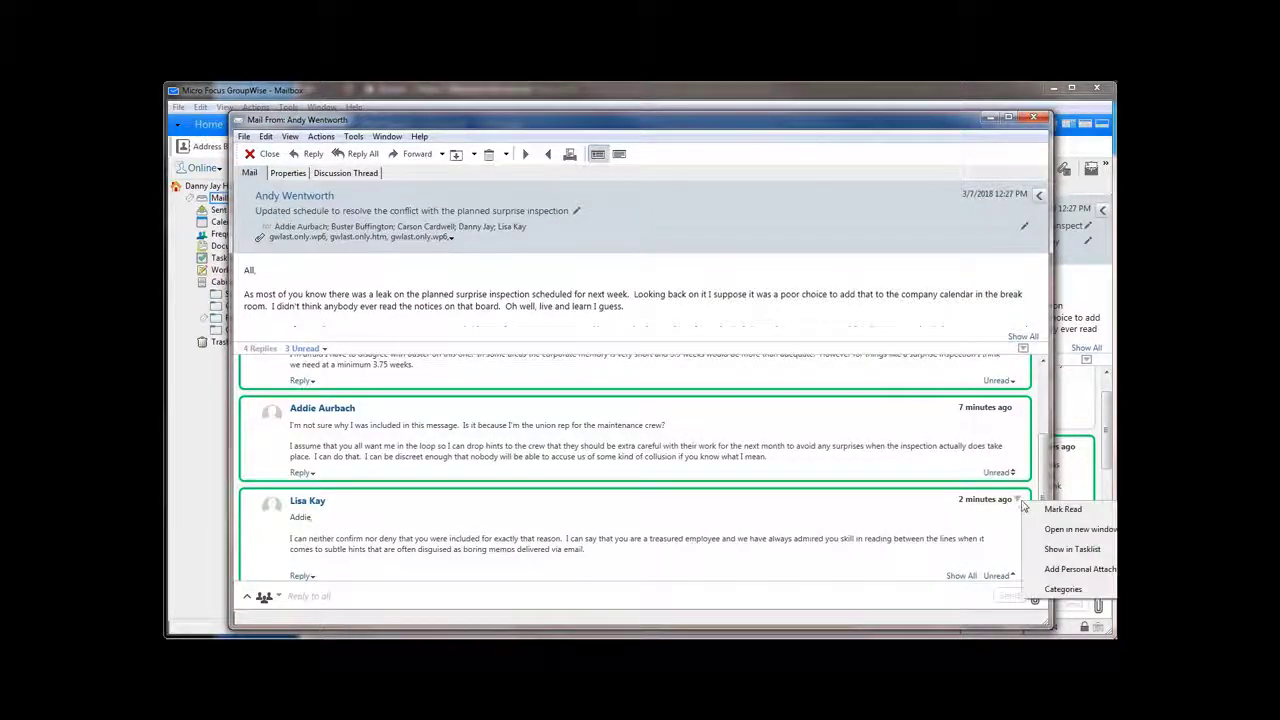
left_click(1047, 530)
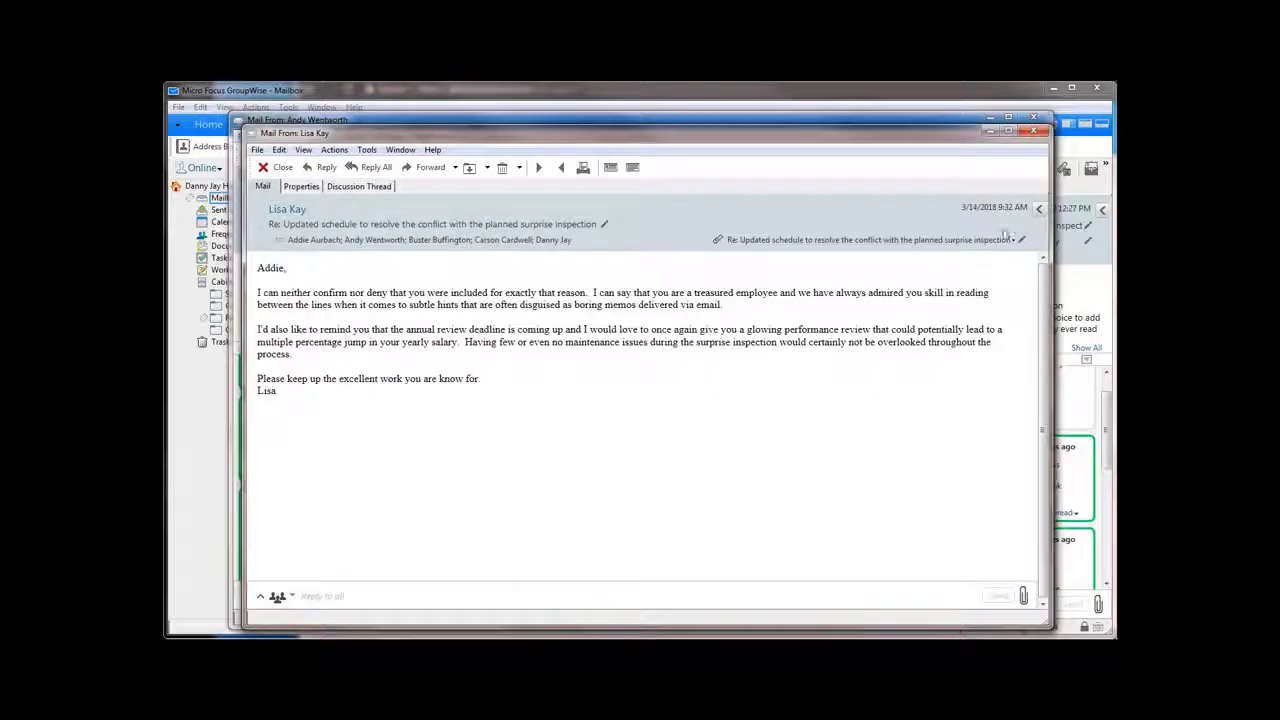
left_click(1035, 131)
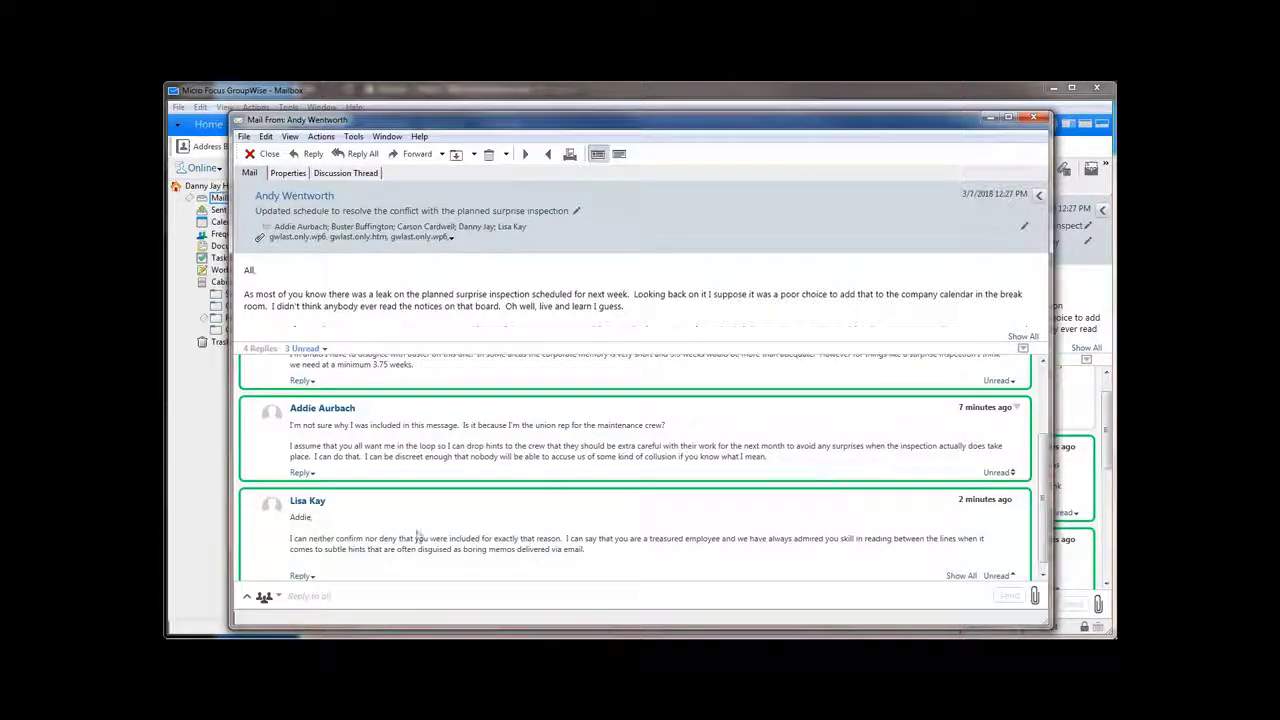
Answer the 3.75-weeks message with the Not Funny quick response
left_click(312, 476)
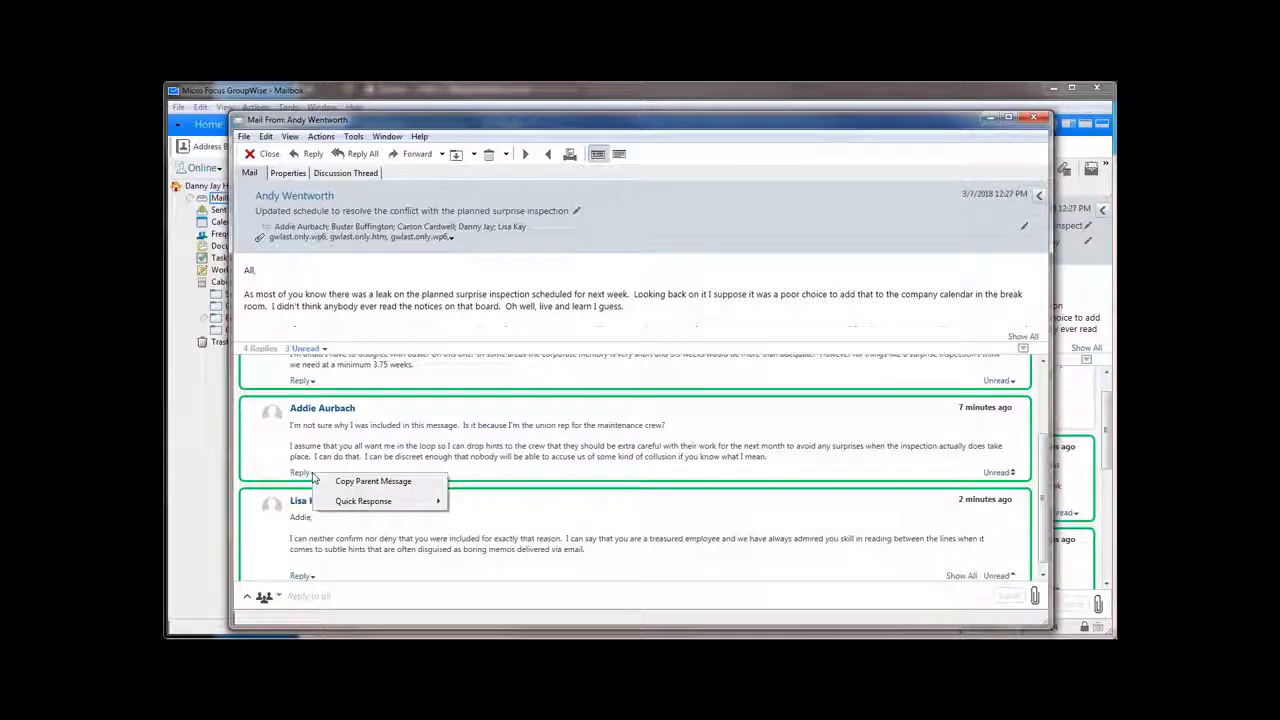
left_click(311, 381)
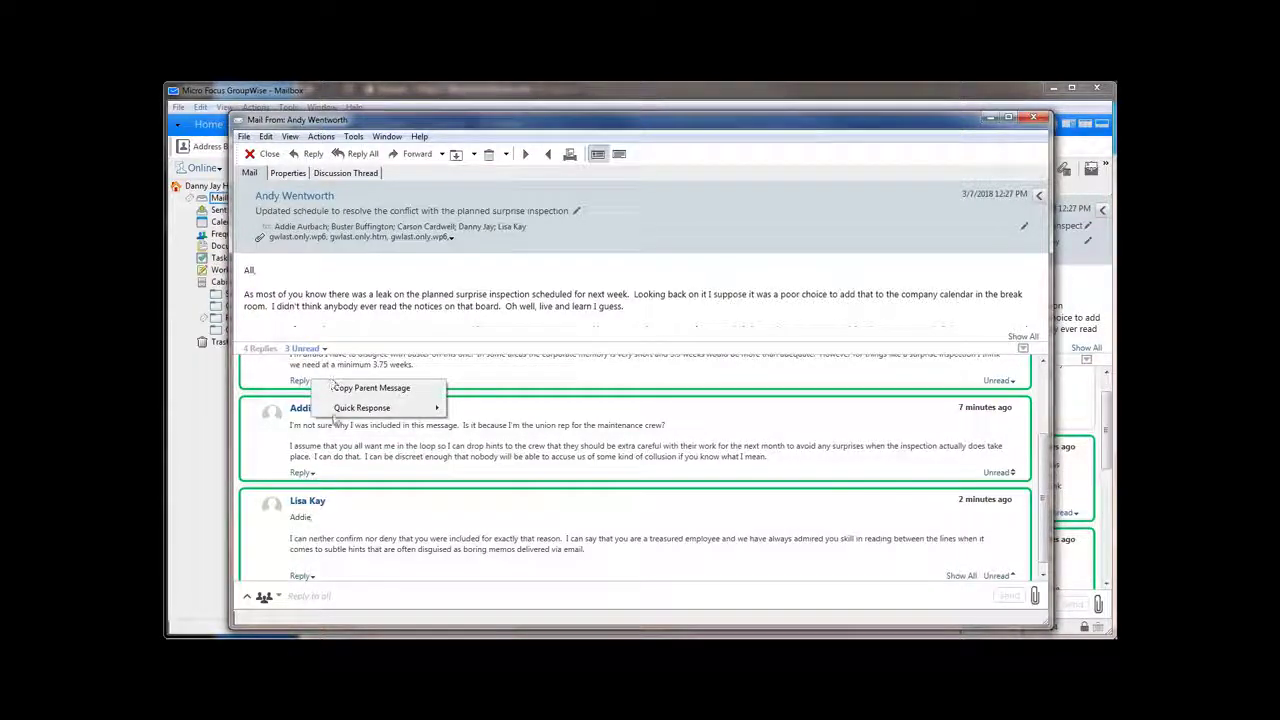
mouse_move(415, 413)
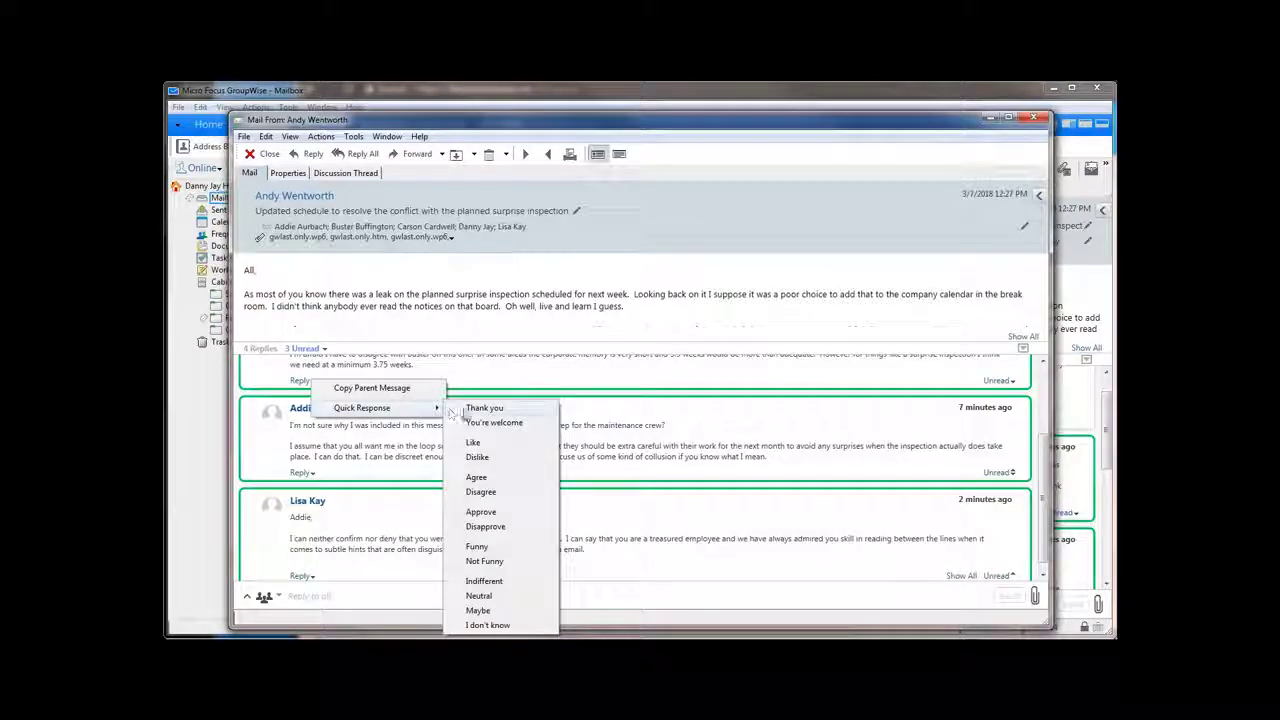
left_click(484, 561)
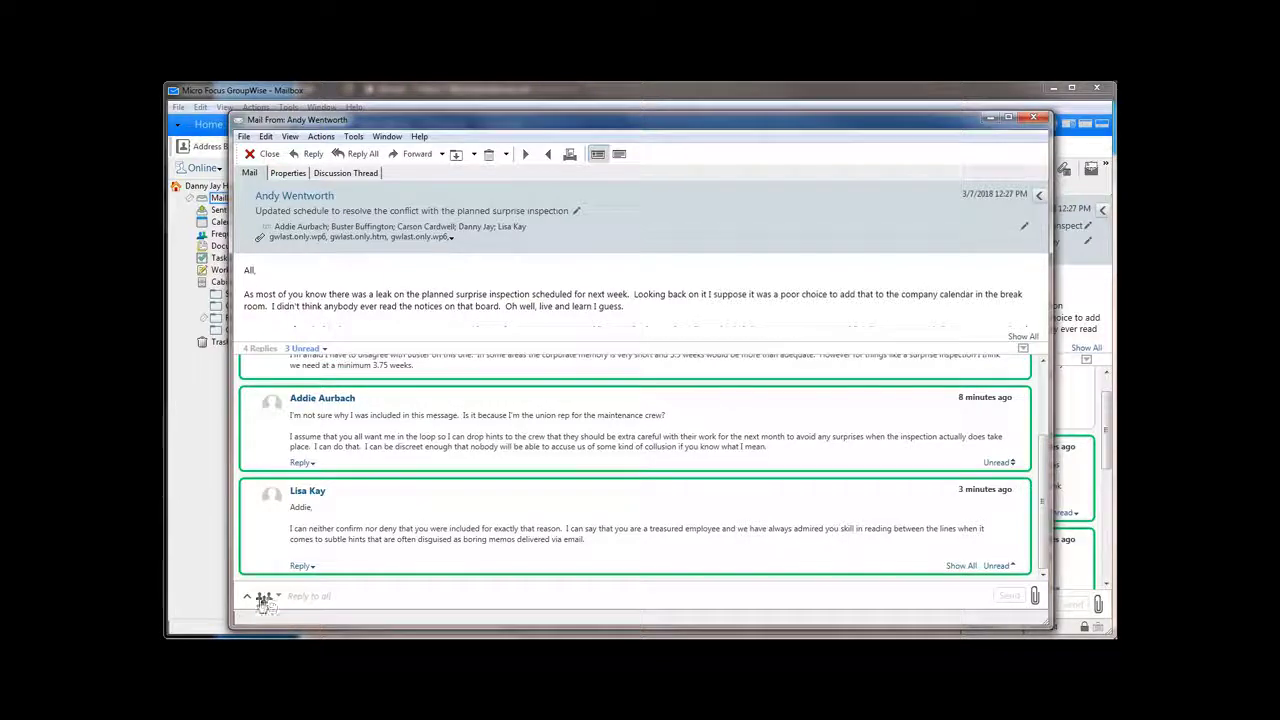
Send 'type night here.' as a reply to everyone on the thread from the bottom reply box
left_click(296, 597)
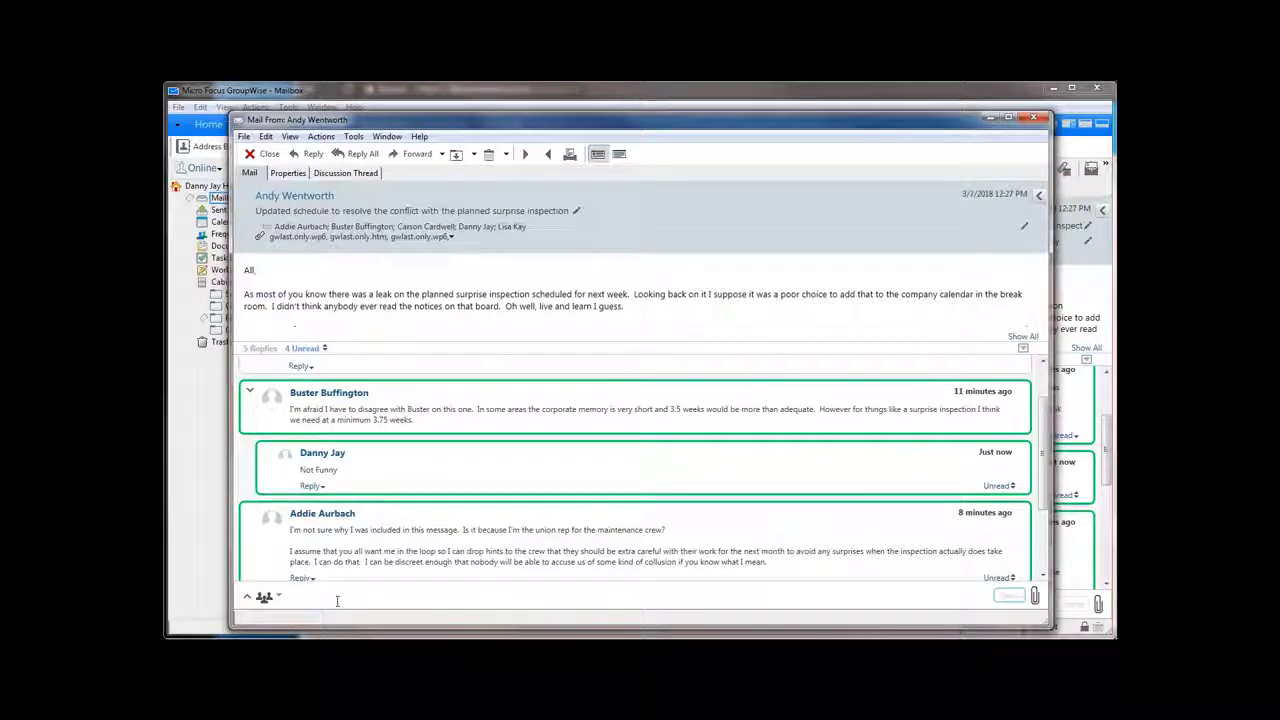
type("type n")
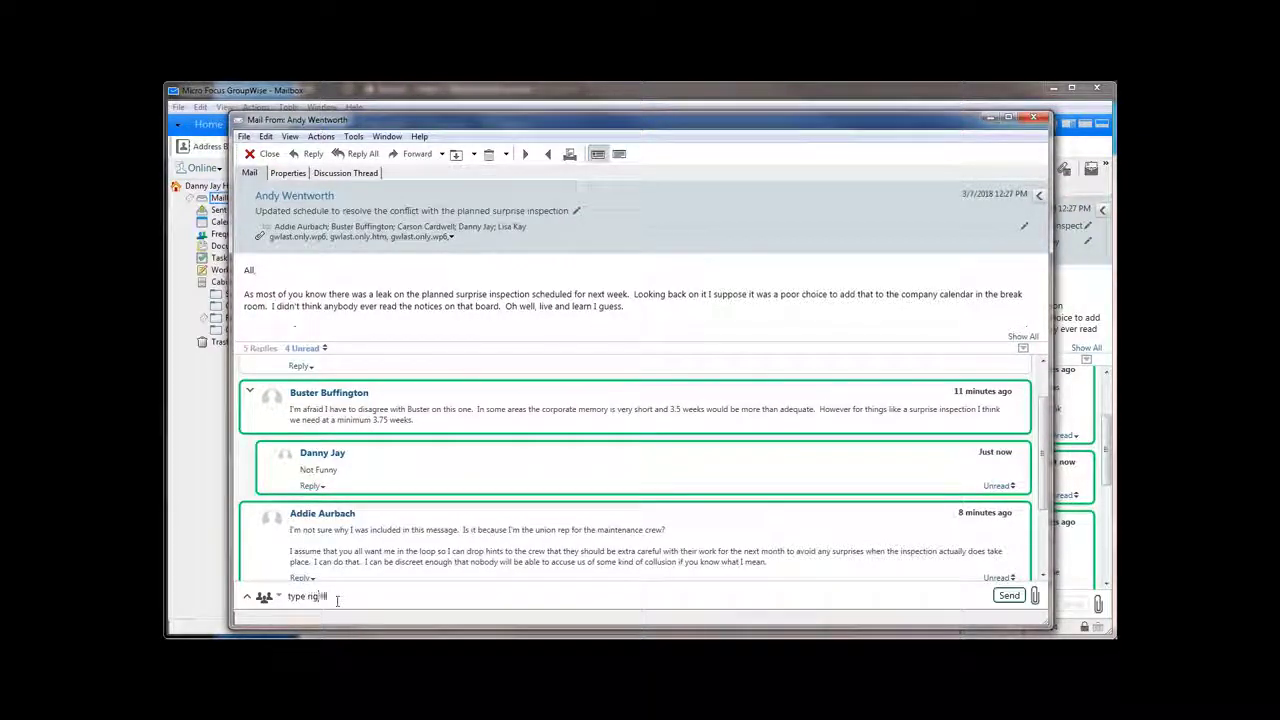
type("ight here.")
left_click(1008, 596)
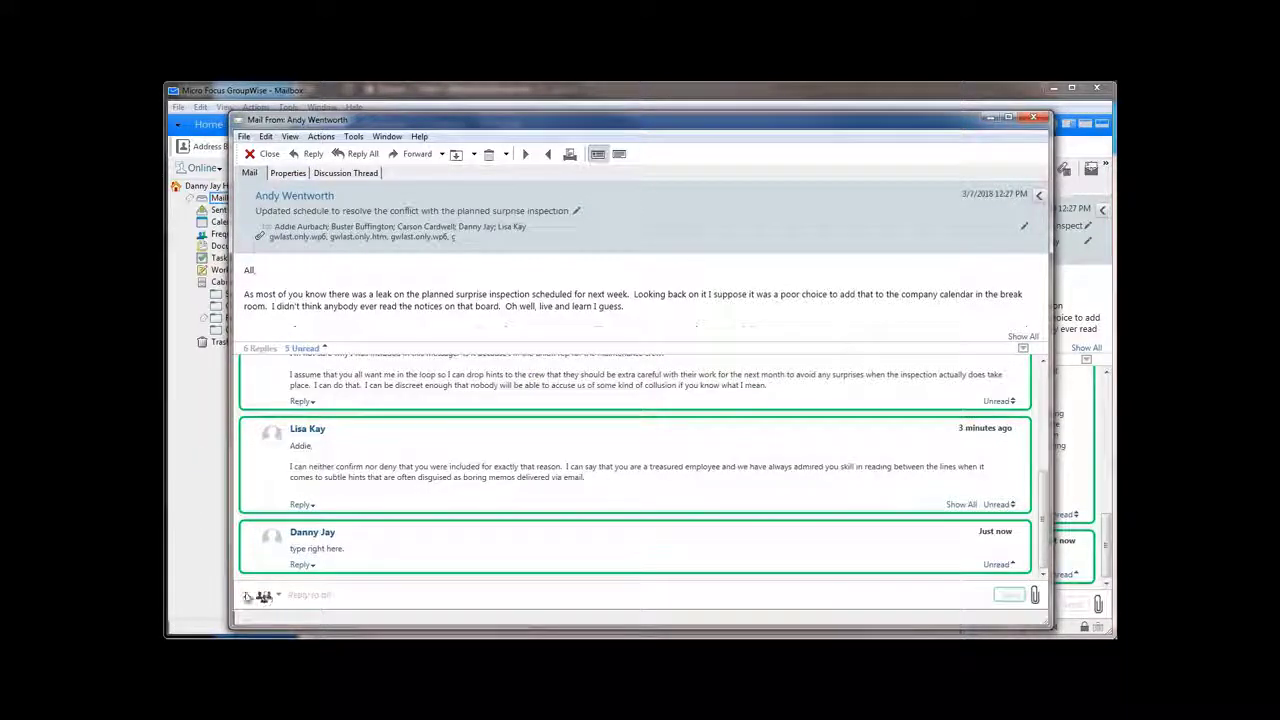
left_click(279, 596)
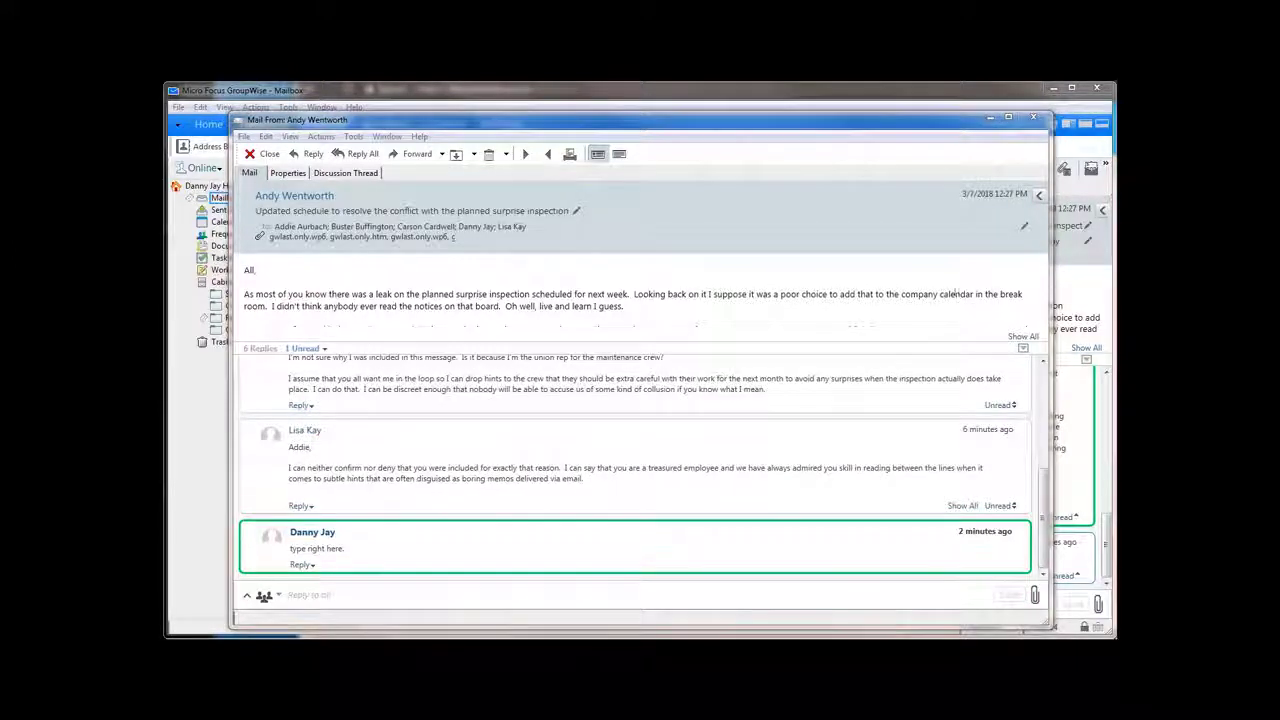
Close the thread window, then switch to full-width list and back to list-plus-reading-pane layout
left_click(1033, 118)
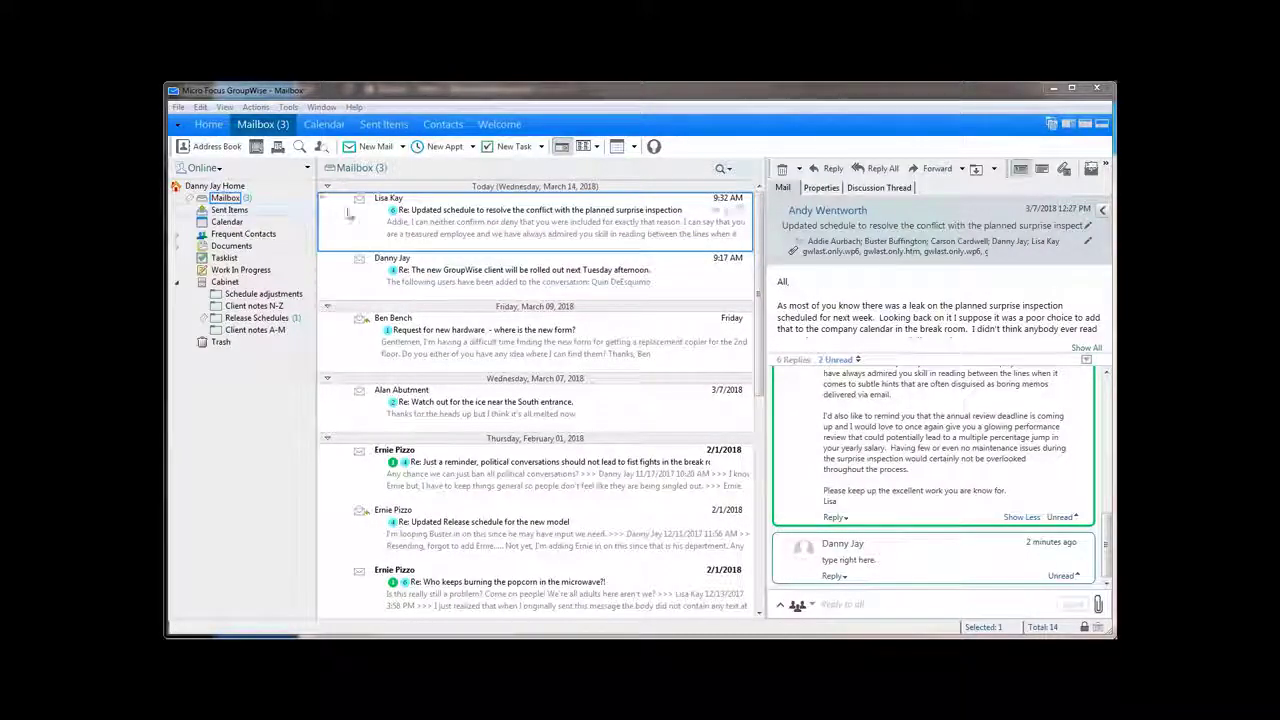
left_click(1069, 124)
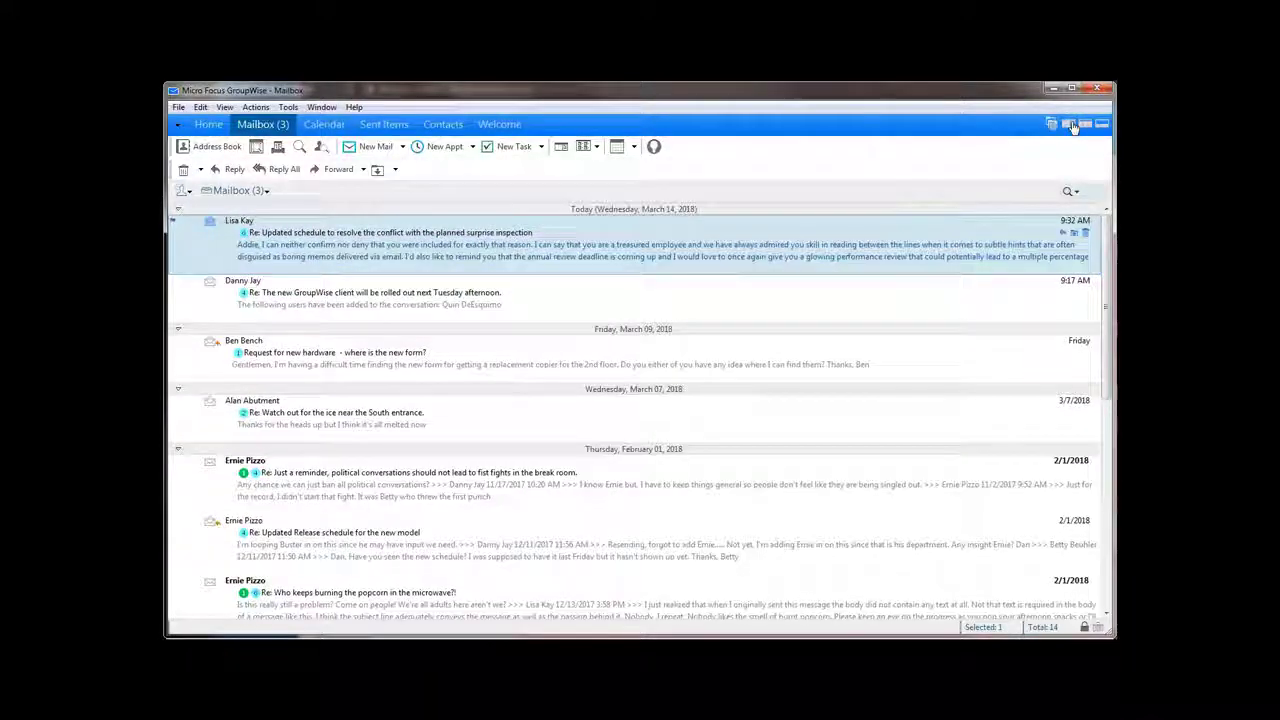
left_click(1085, 124)
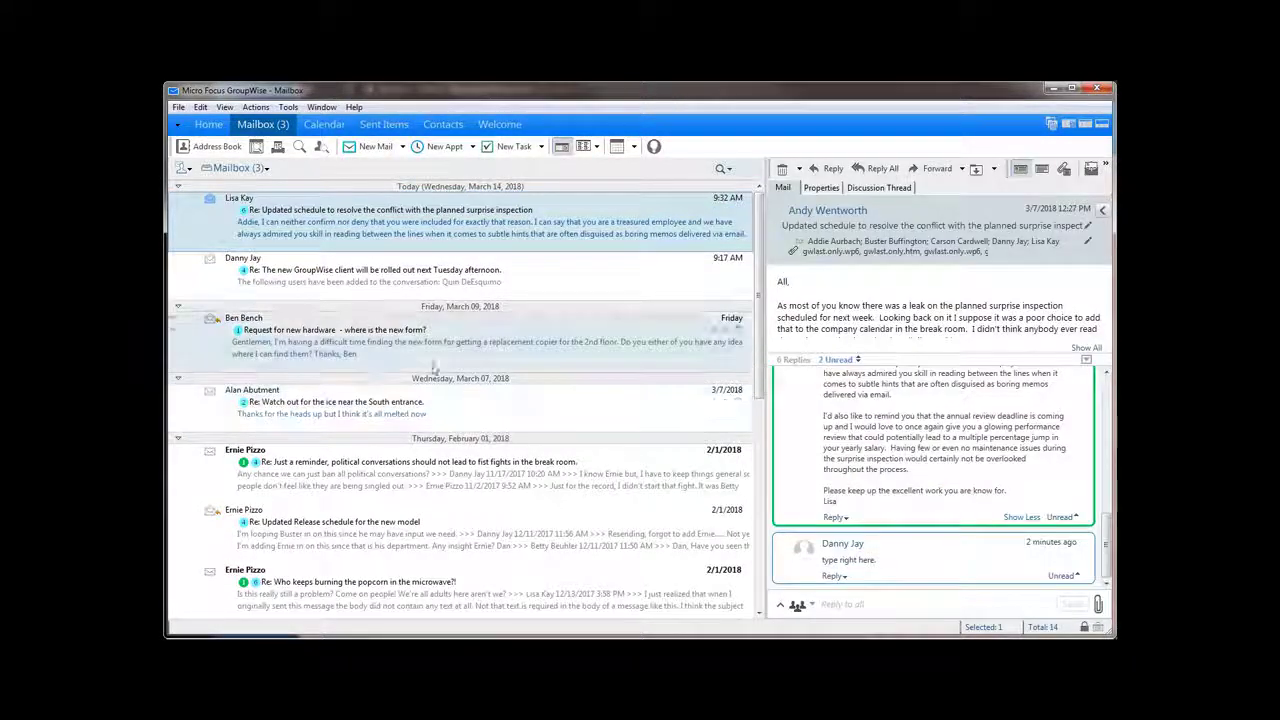